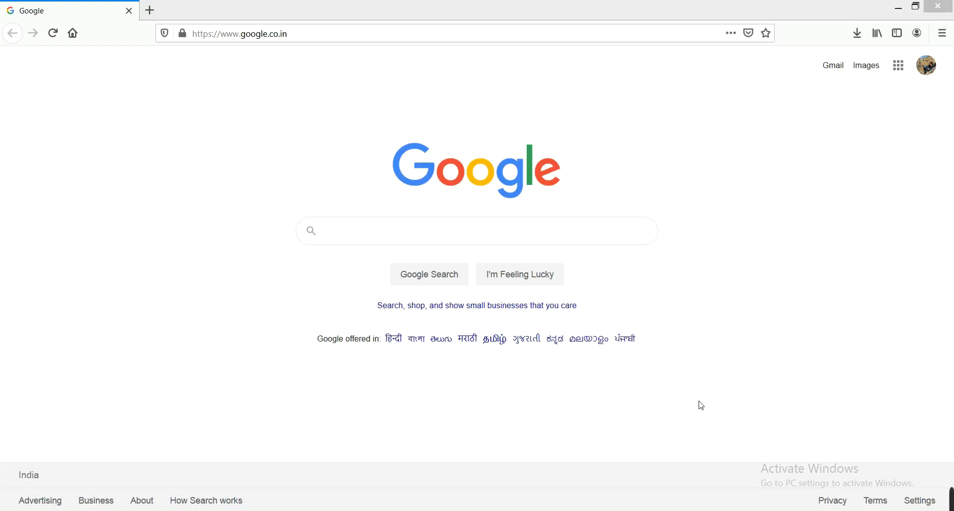
Step: Search Google for mongodb.org and open the official MongoDB website from the results
click(539, 240)
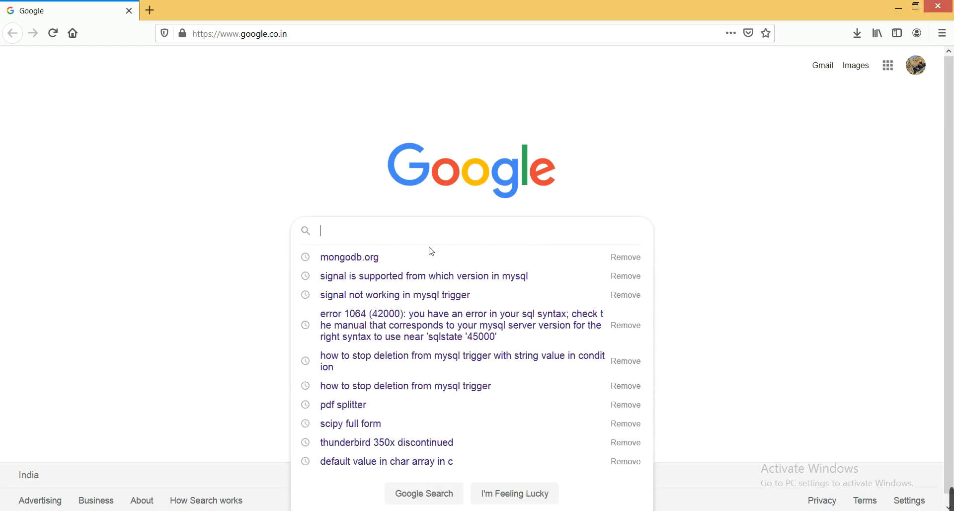
click(401, 256)
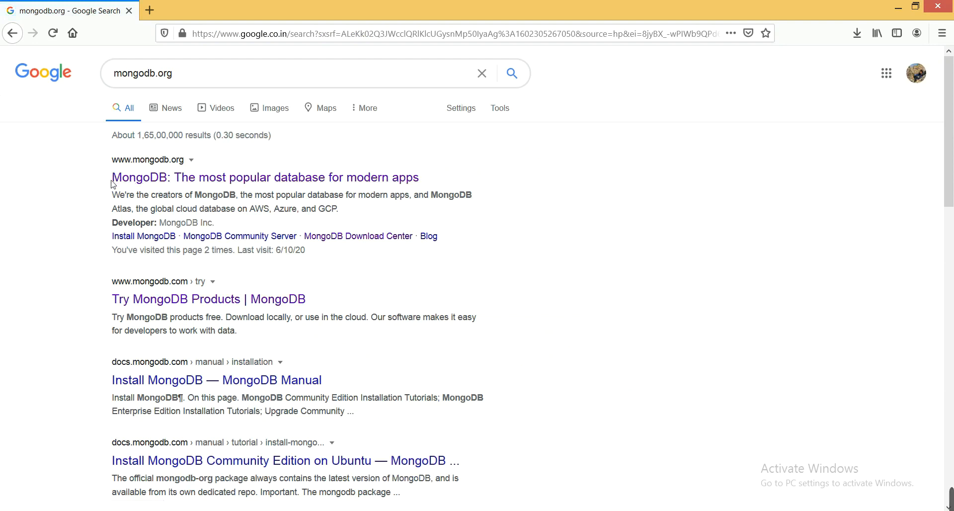
click(197, 182)
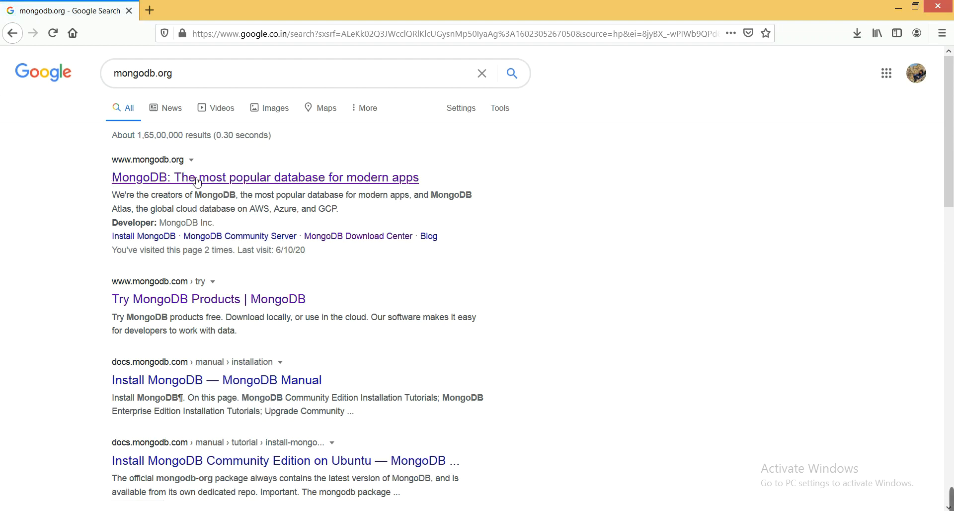
click(197, 182)
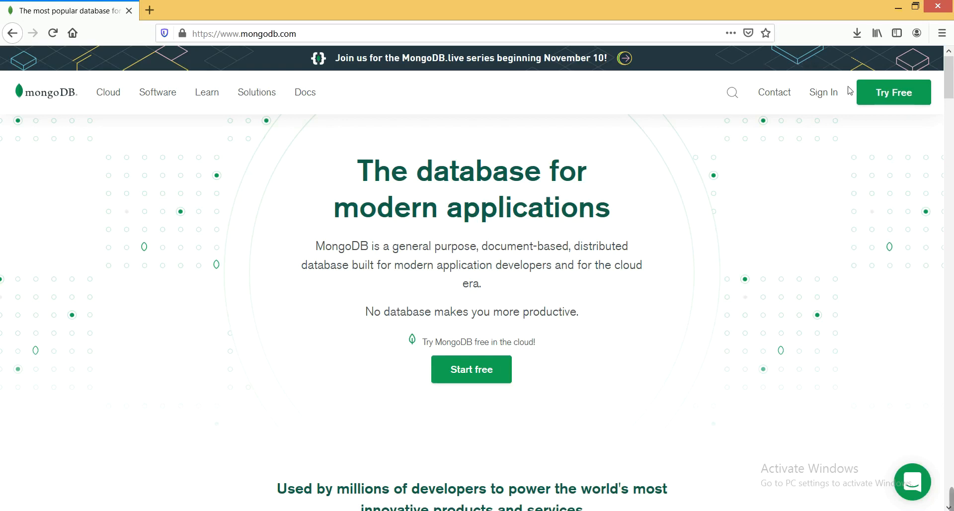
Step: Open the free-trial deployment options and show the On-Premises download details for MongoDB Enterprise Server
click(879, 104)
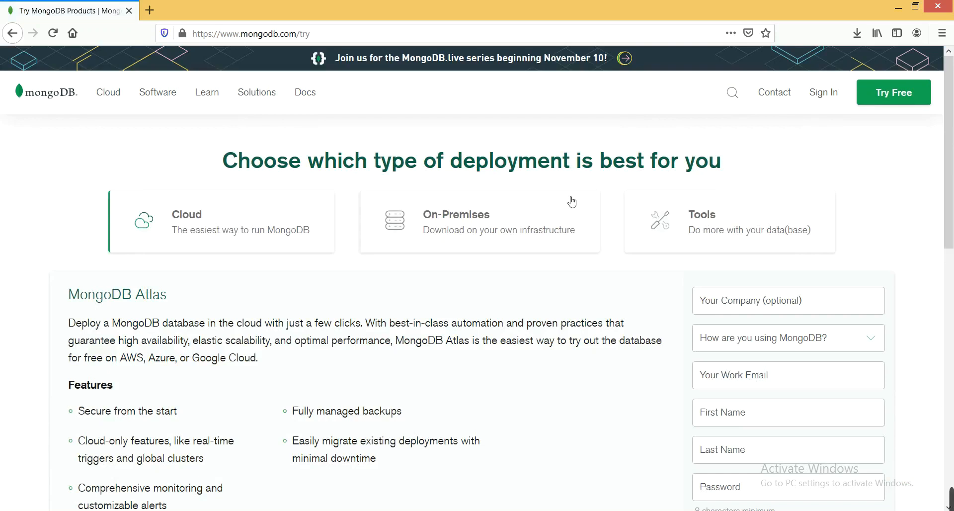
click(440, 225)
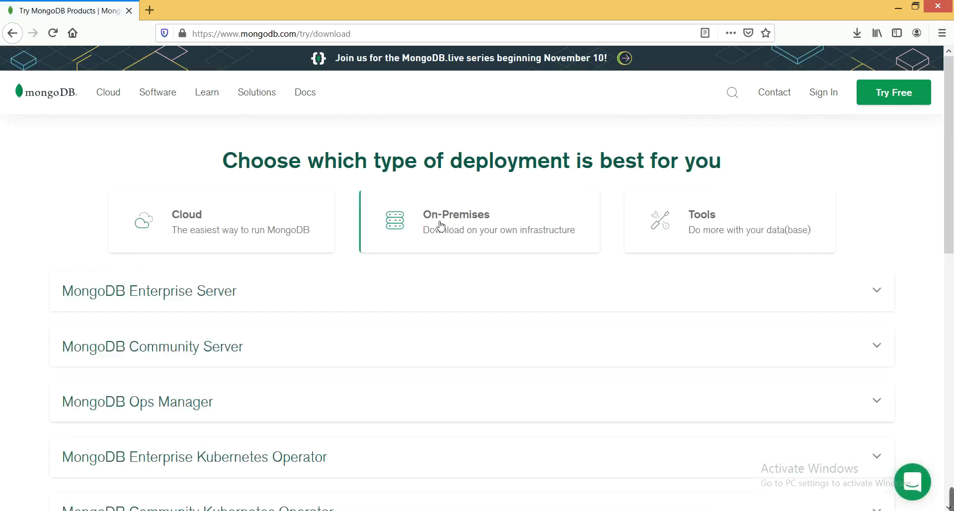
click(612, 307)
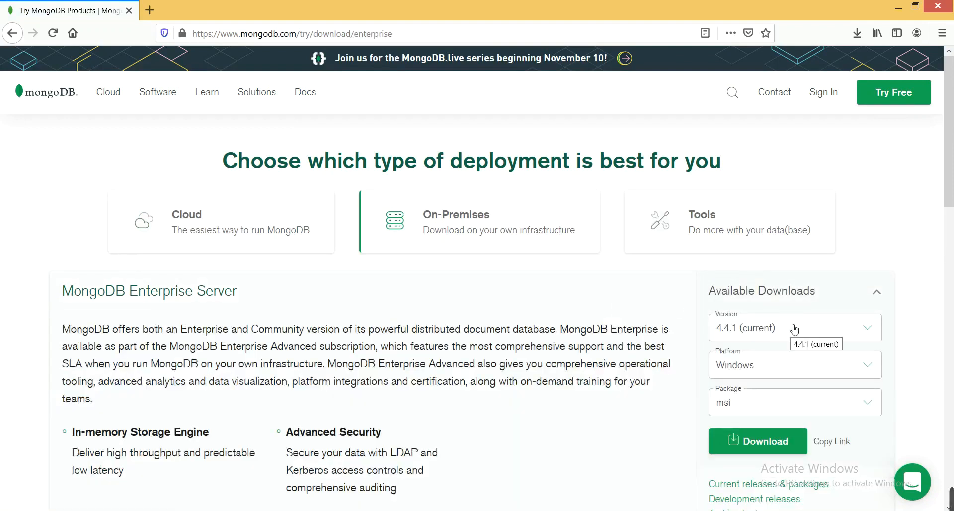
Step: Download MongoDB Enterprise Server with version 4.4.1 (current), the Windows platform and the msi package
scroll(794, 329, down, 3)
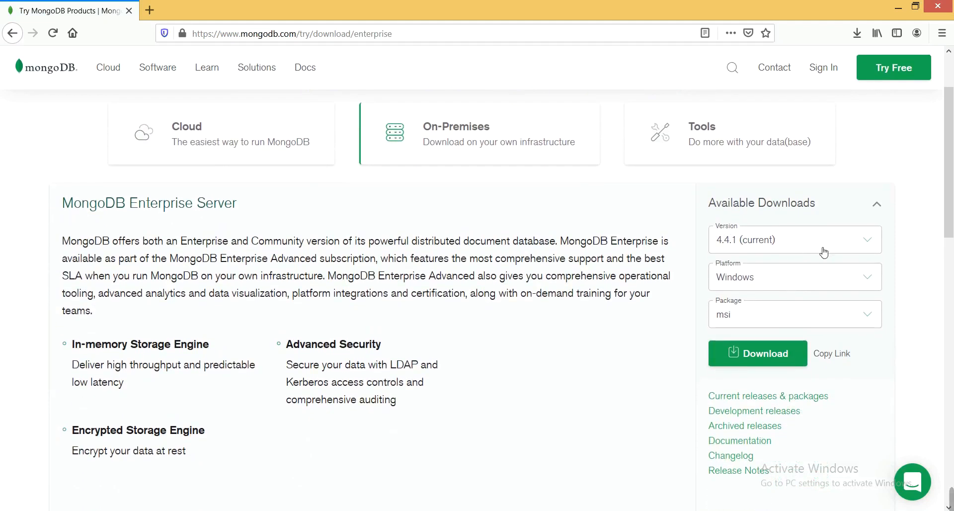
click(866, 243)
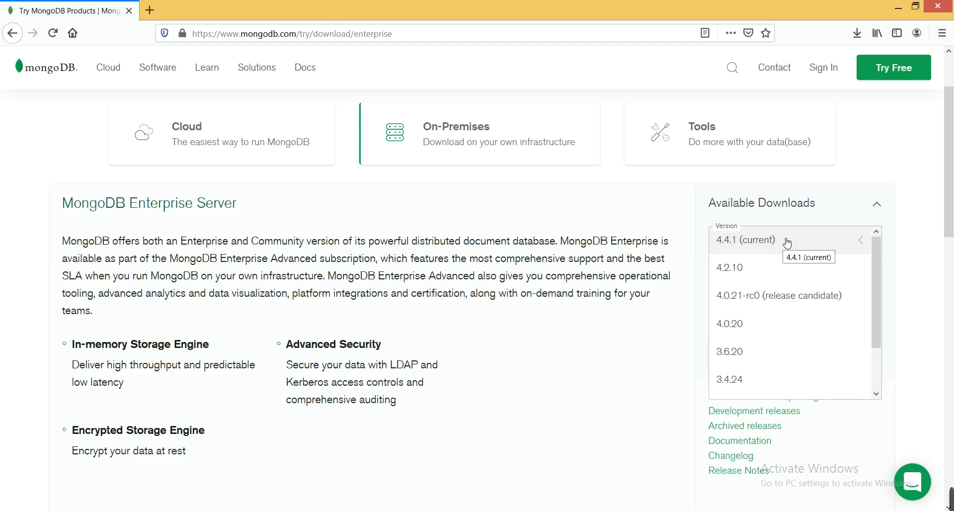
click(655, 239)
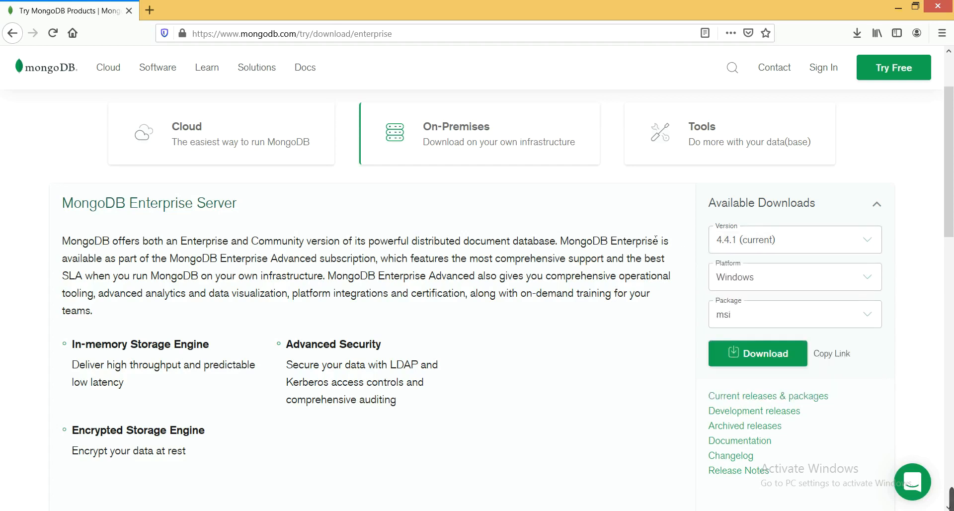
click(762, 250)
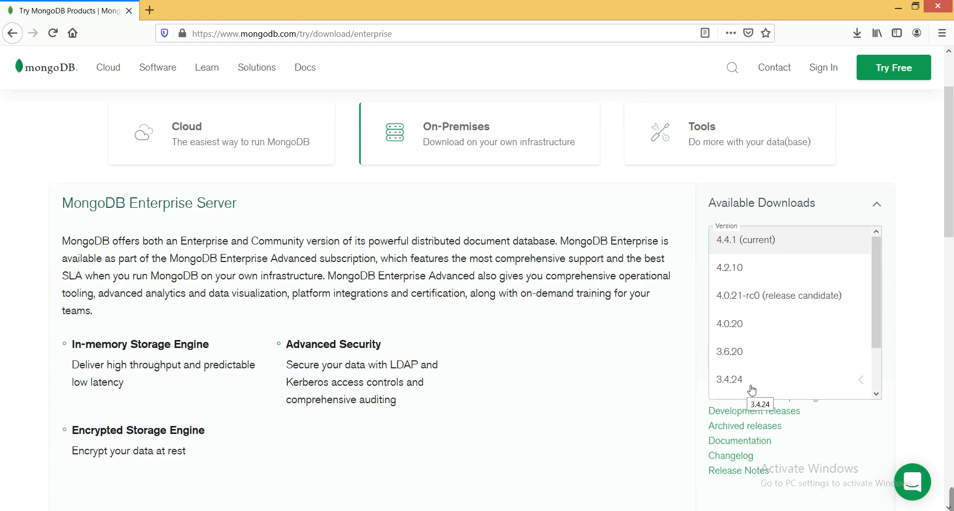
click(622, 343)
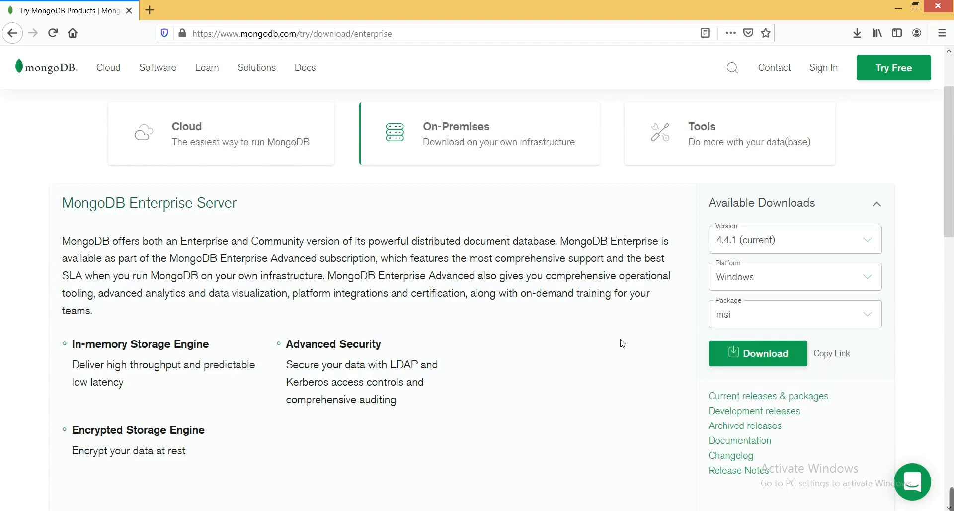
click(771, 284)
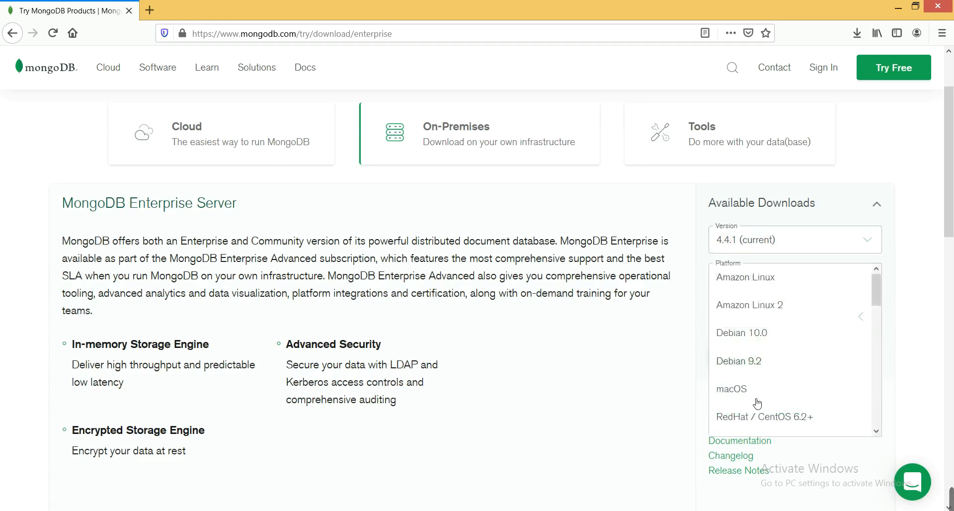
scroll(757, 403, down, 3)
scroll(757, 403, down, 3)
scroll(757, 403, down, 3)
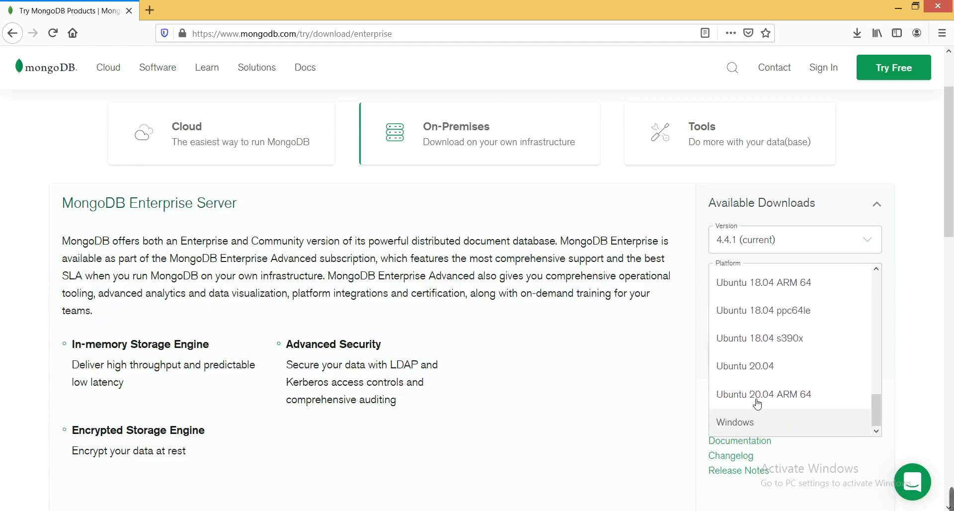
click(749, 423)
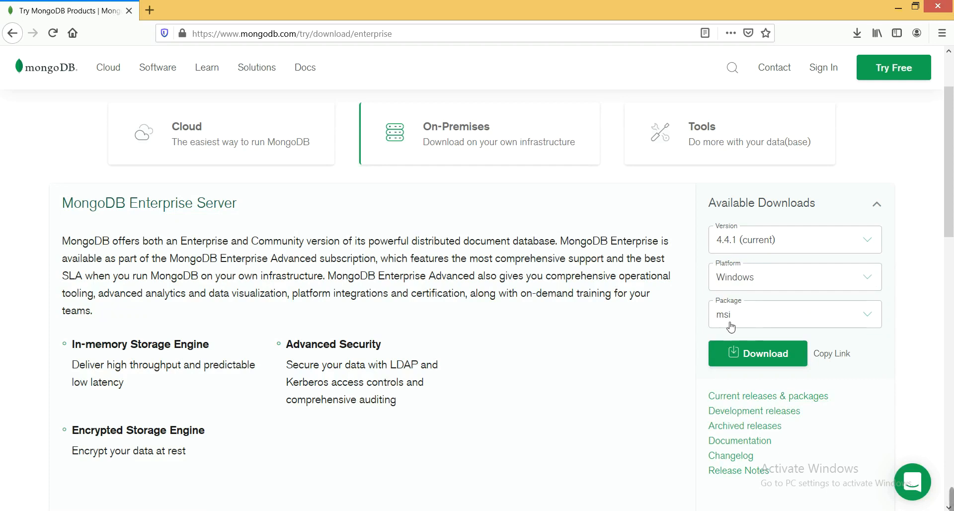
click(766, 363)
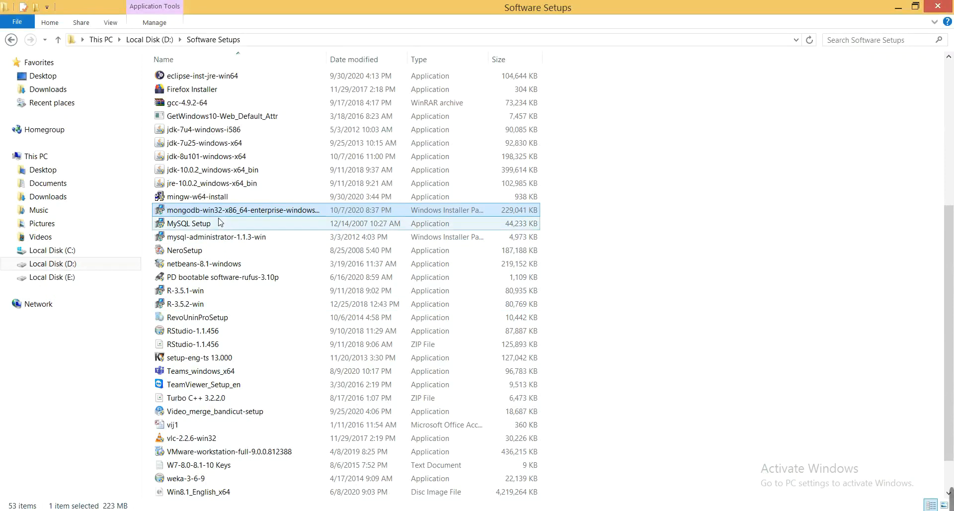
Step: In File Explorer, launch the mongodb-win32-x86_64-enterprise installer from the Software Setups folder and accept its license agreement
double_click(265, 210)
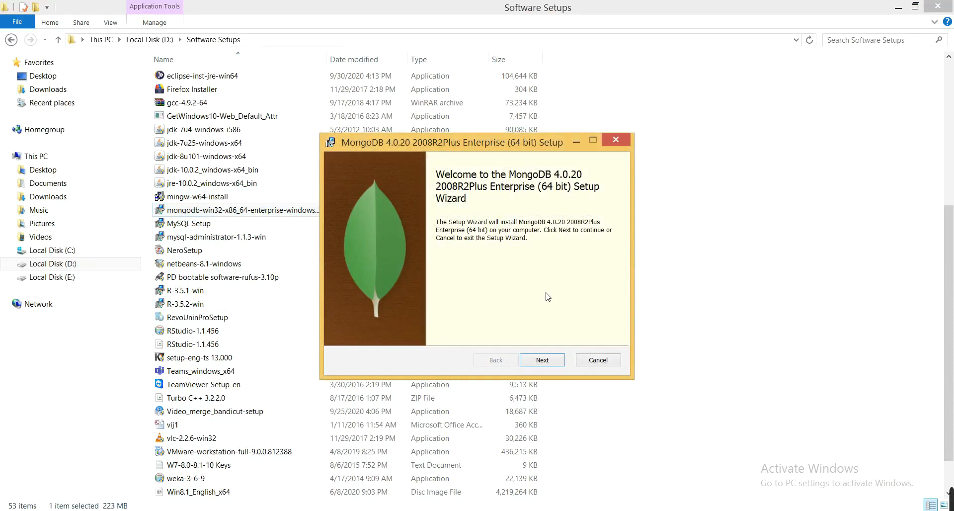
click(549, 361)
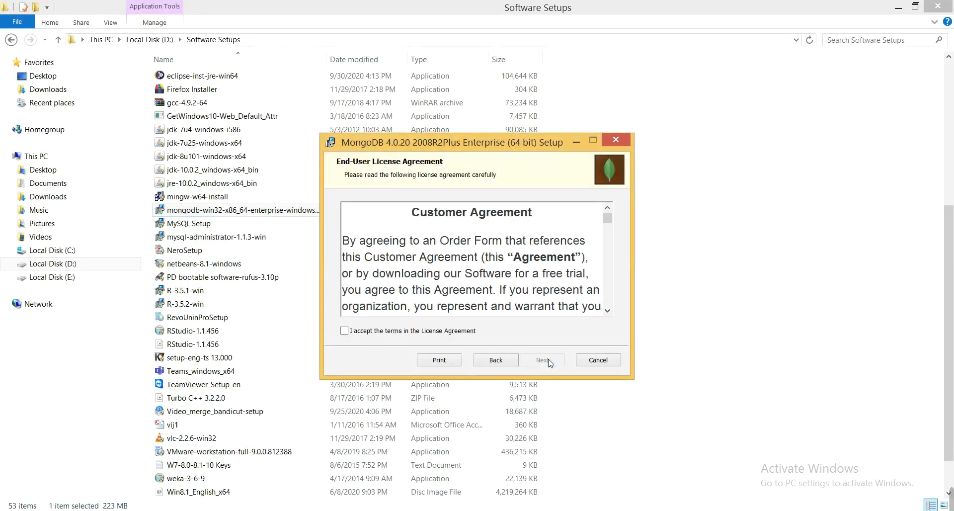
click(344, 331)
click(542, 360)
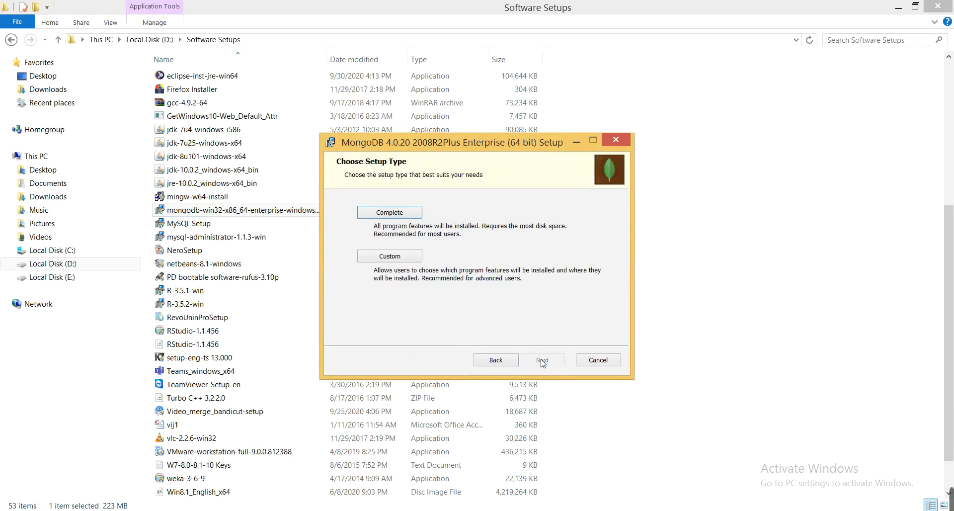
Step: Install MongoDB with the Complete setup type, MongoD running as a Network Service user and no MongoDB Compass, and finish the wizard
click(411, 212)
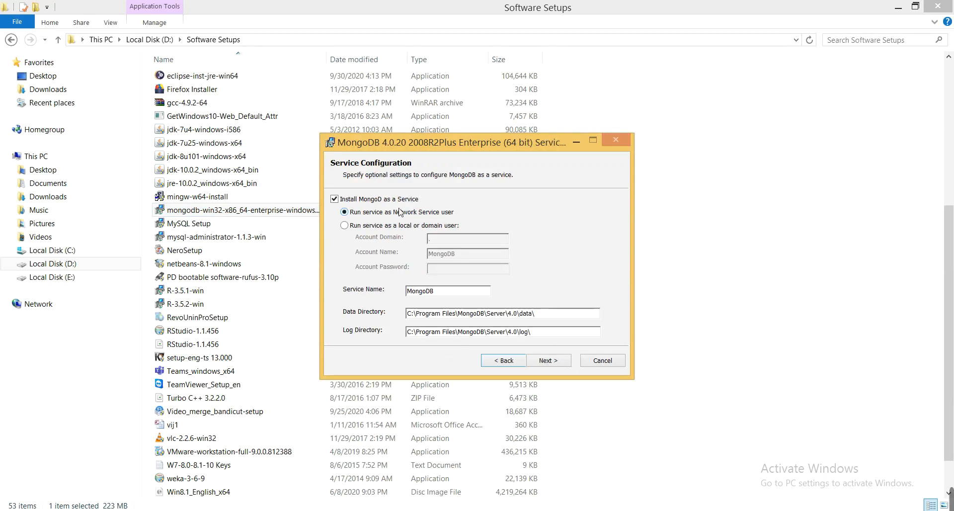
click(549, 360)
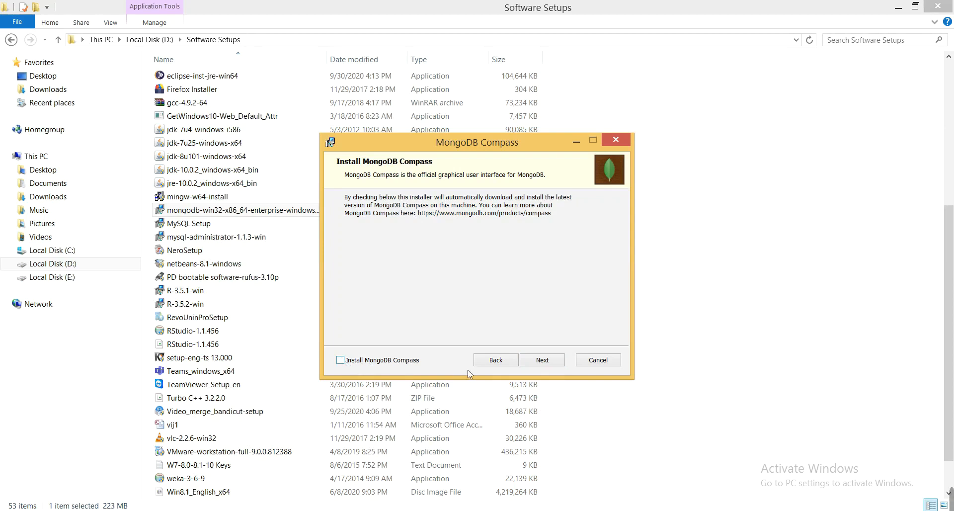
click(542, 359)
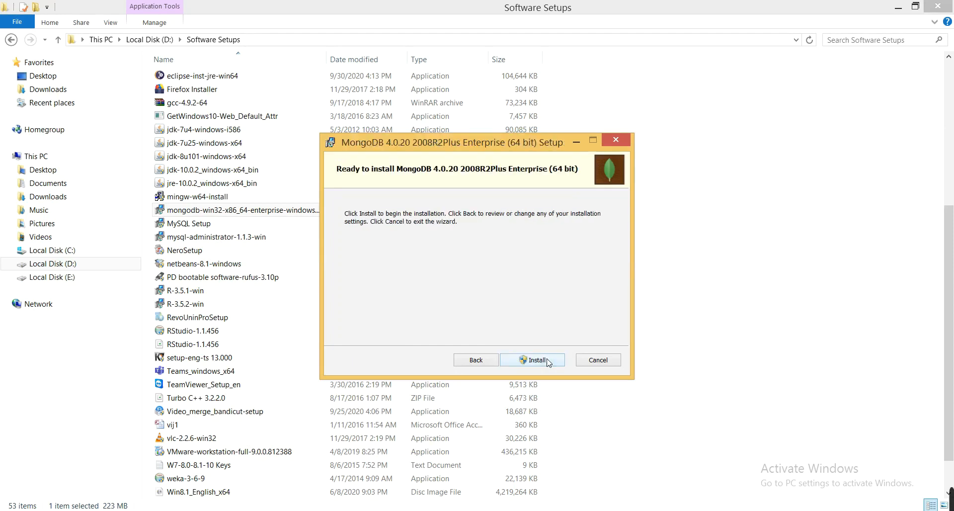
click(547, 360)
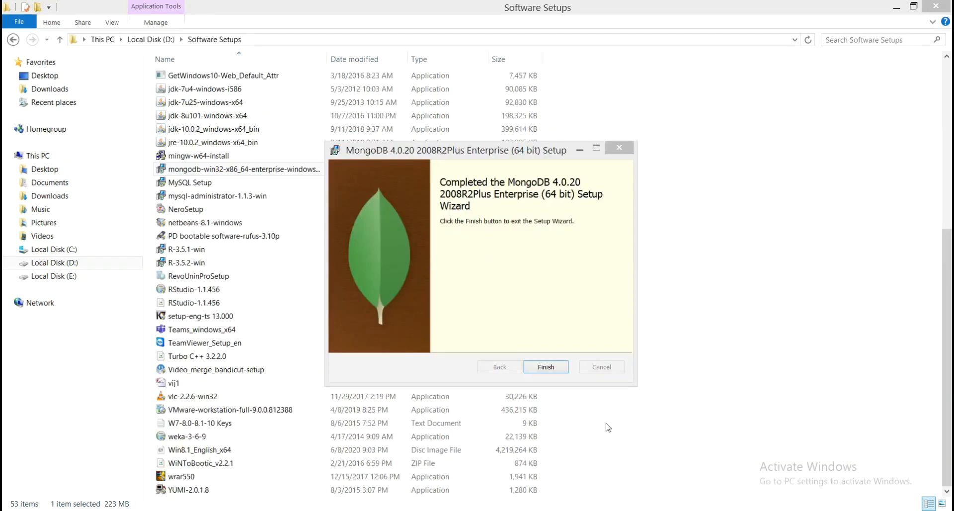
click(552, 367)
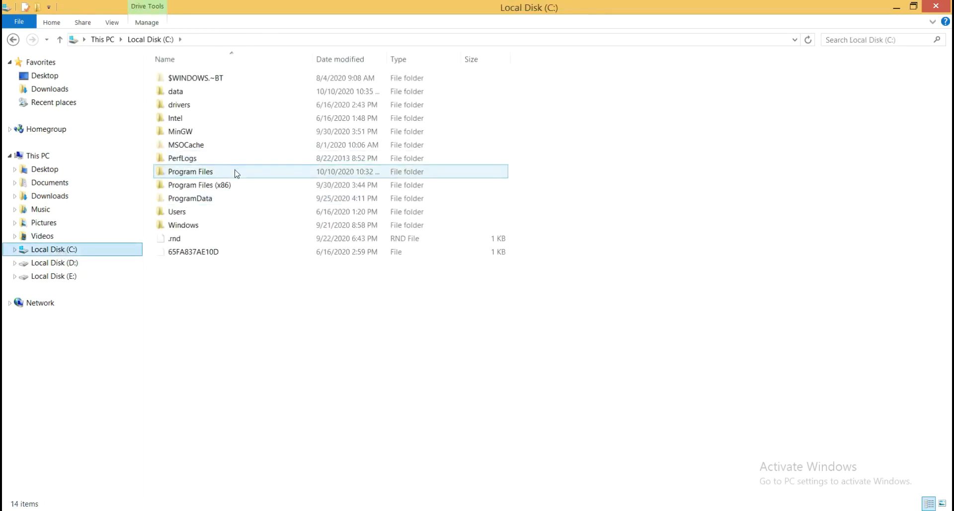
Step: Browse on Local Disk (C:) to the folder Program Files\MongoDB\Server\4.0\bin
double_click(235, 173)
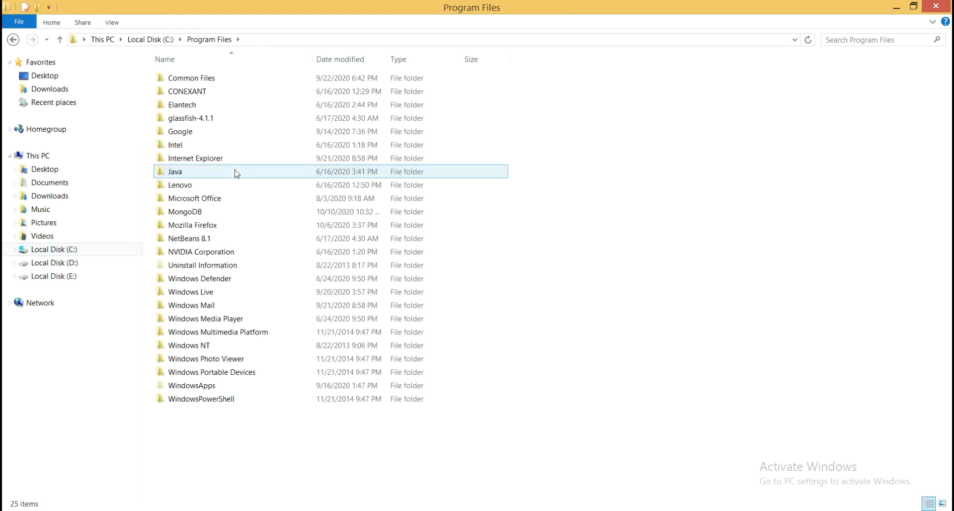
double_click(201, 215)
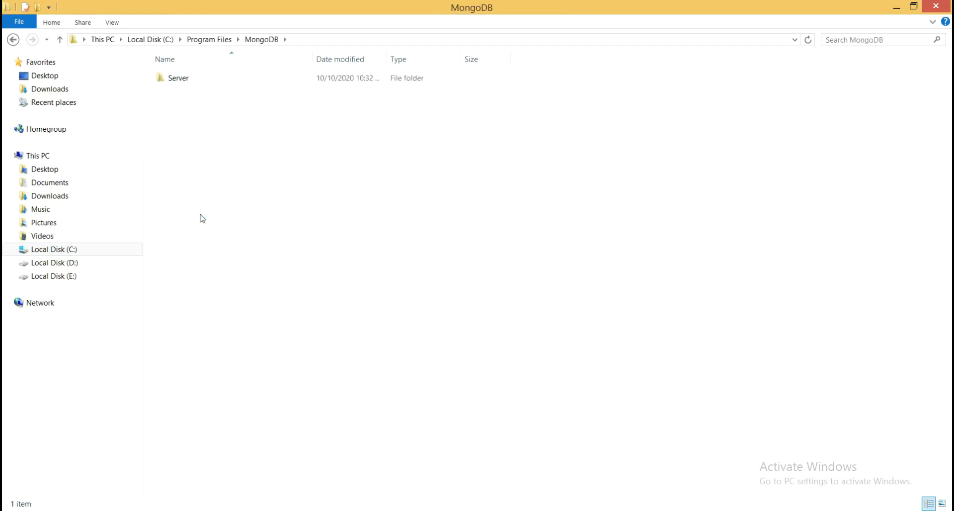
double_click(232, 78)
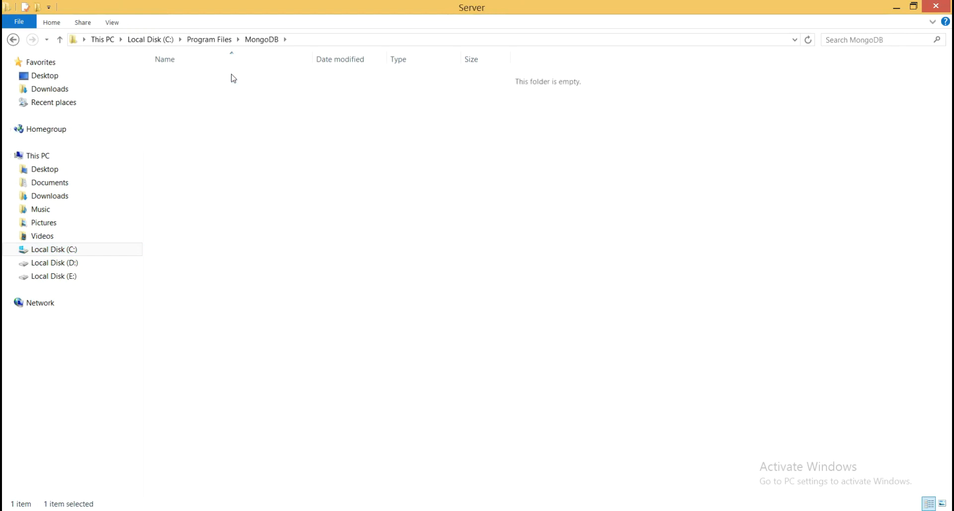
double_click(232, 78)
double_click(232, 78)
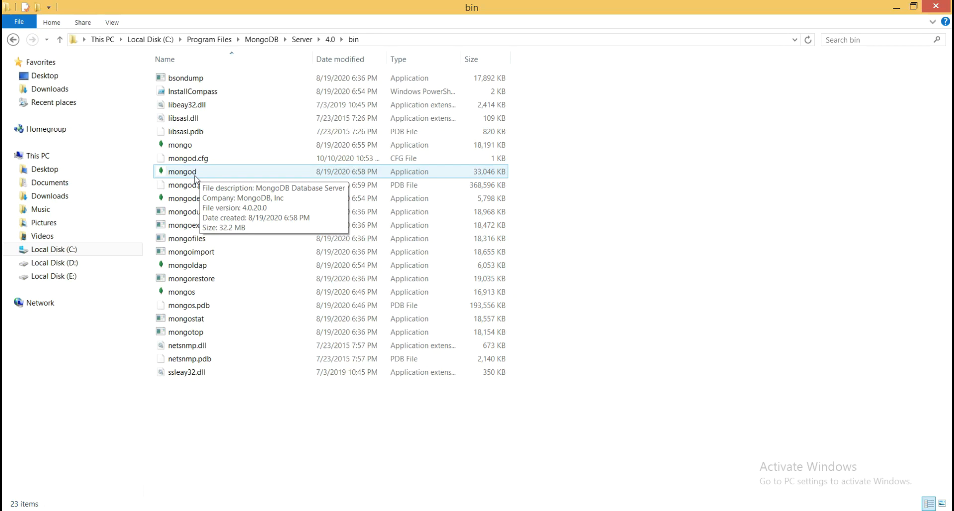
right_click(613, 240)
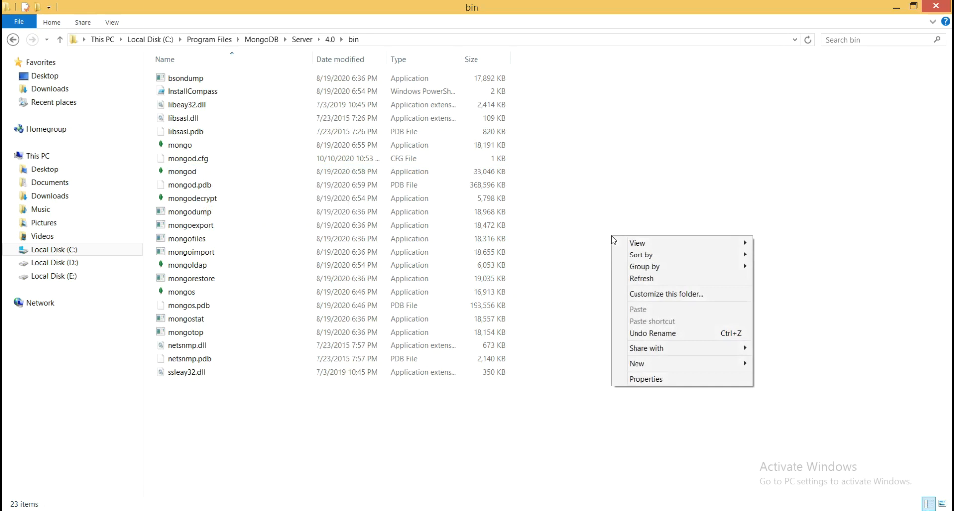
click(550, 260)
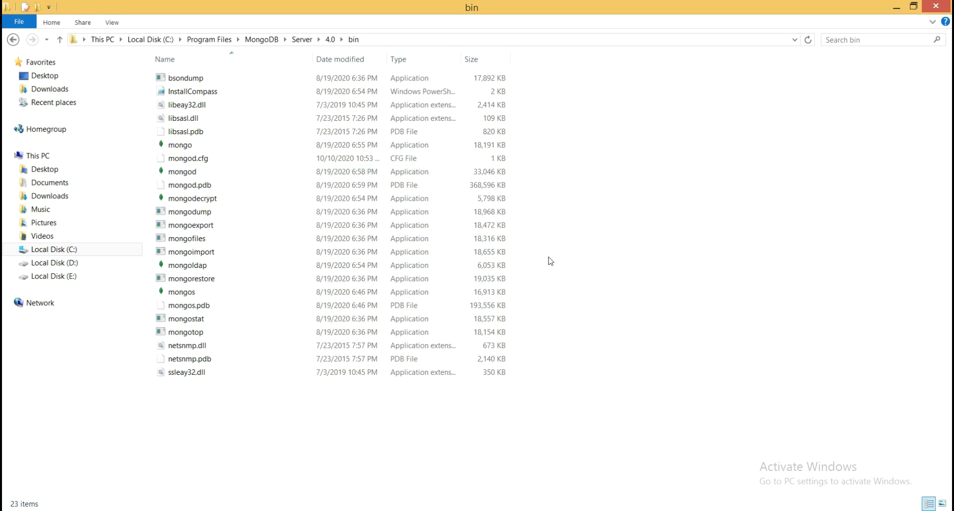
click(512, 44)
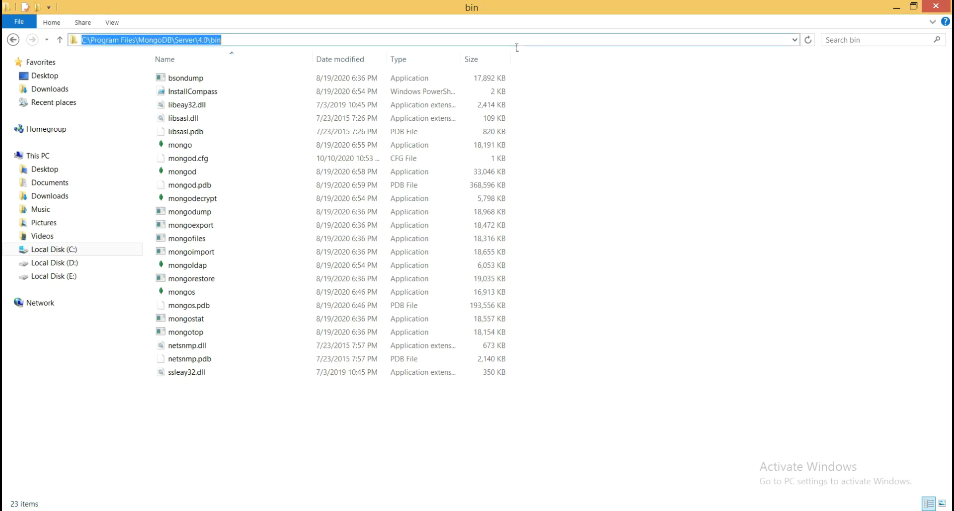
click(591, 281)
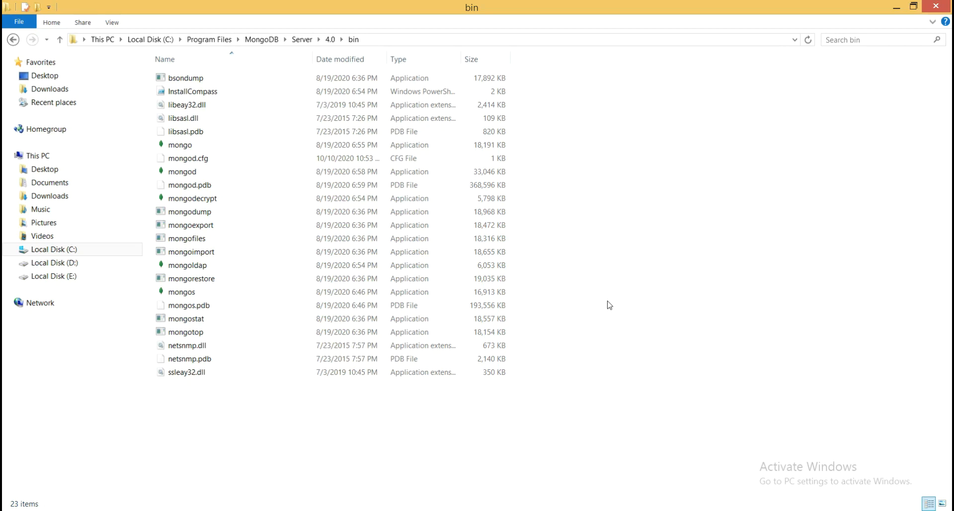
Step: Open a command window in the MongoDB bin folder and move it slightly to the right
key(shift+F10)
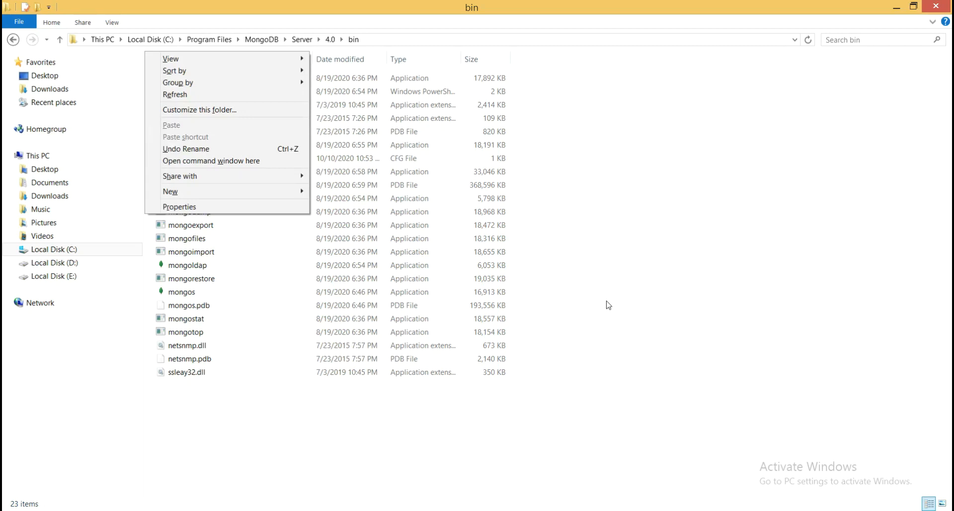
click(256, 164)
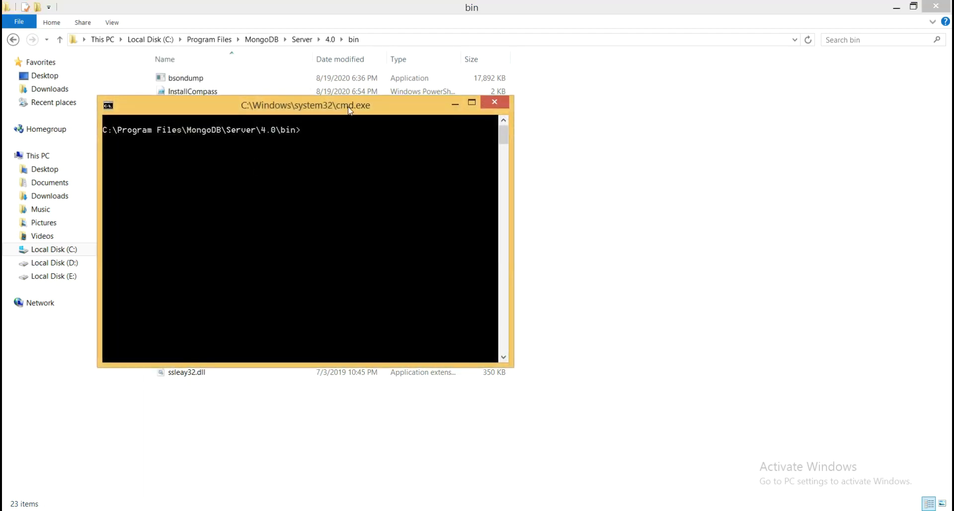
drag(352, 110, 388, 112)
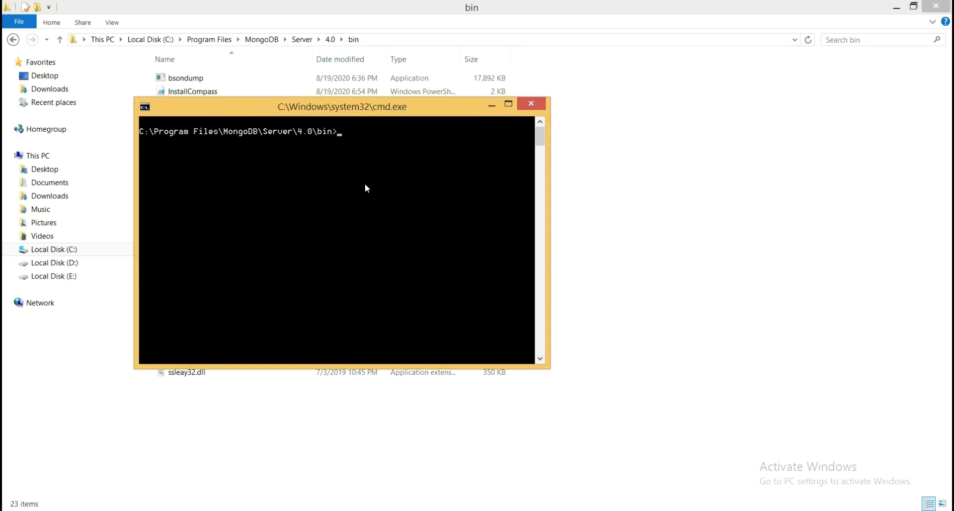
Step: Try to start the MongoDB server with mongod.exe in the command window and read through its startup output
text(mongod.exe)
key(Return)
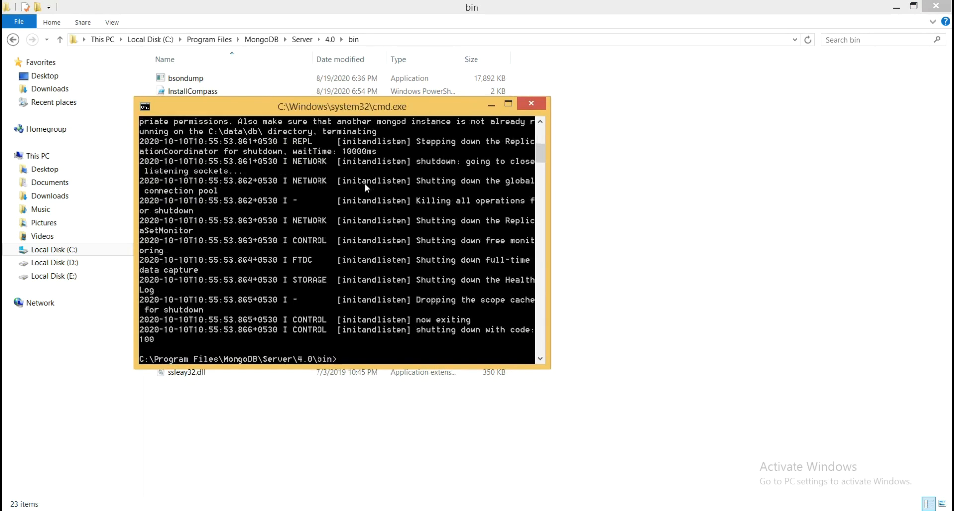
scroll(365, 183, up, 5)
scroll(366, 187, up, 2)
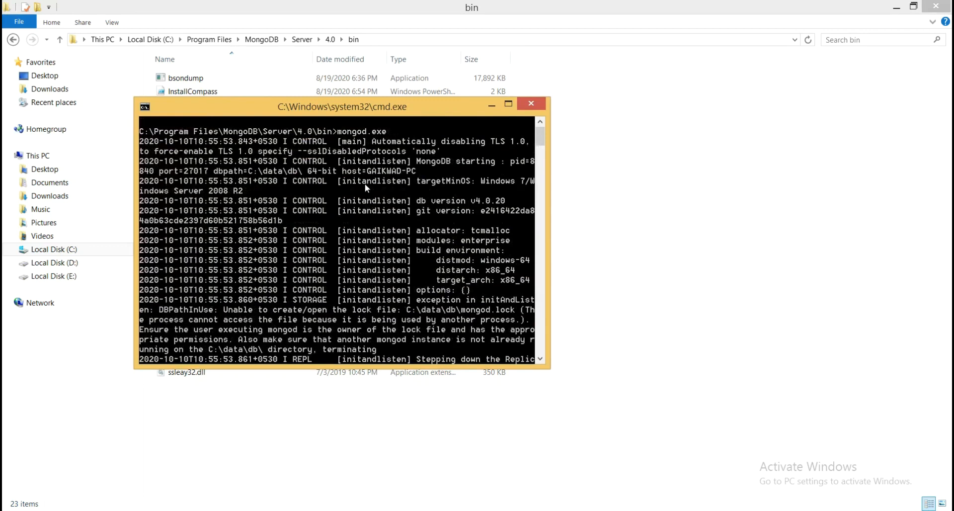
scroll(364, 183, down, 2)
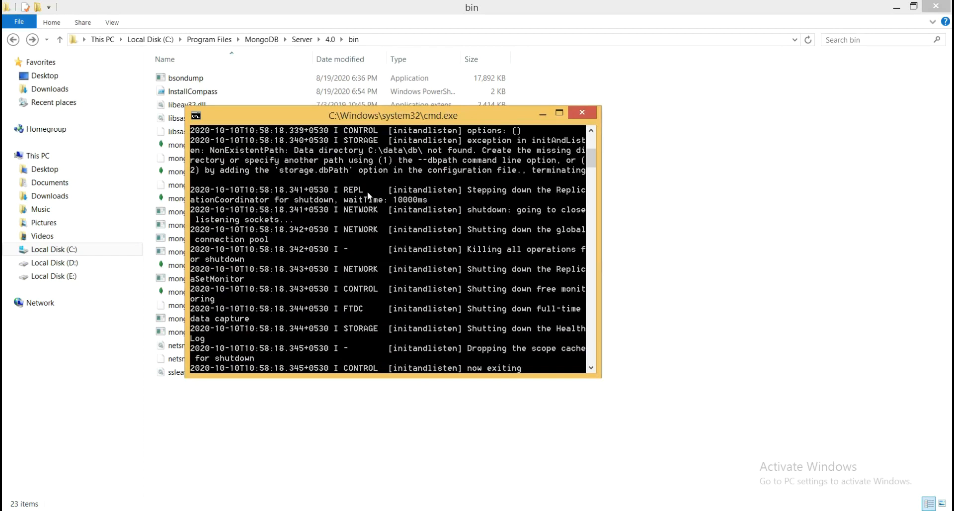
scroll(308, 169, up, 3)
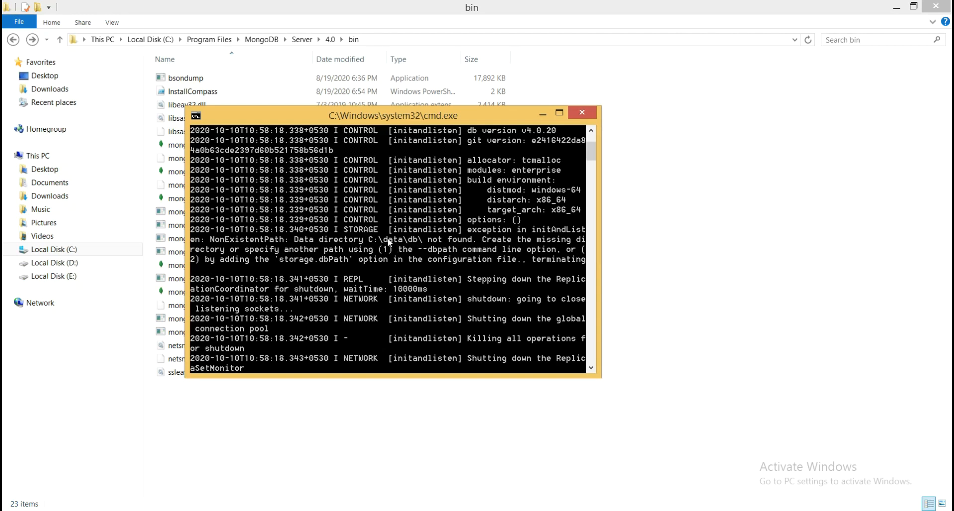
Step: In File Explorer, create a folder named data directly on Local Disk (C:) and open it
click(73, 251)
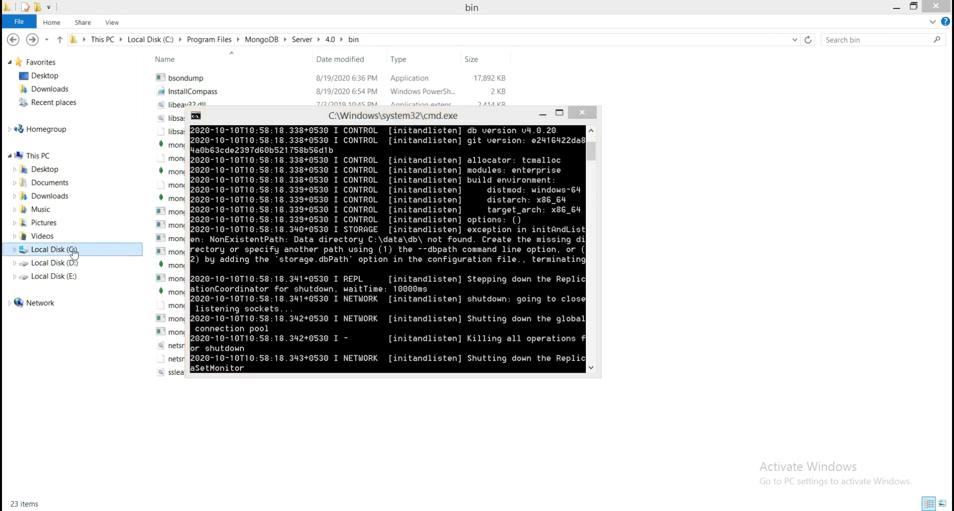
right_click(258, 288)
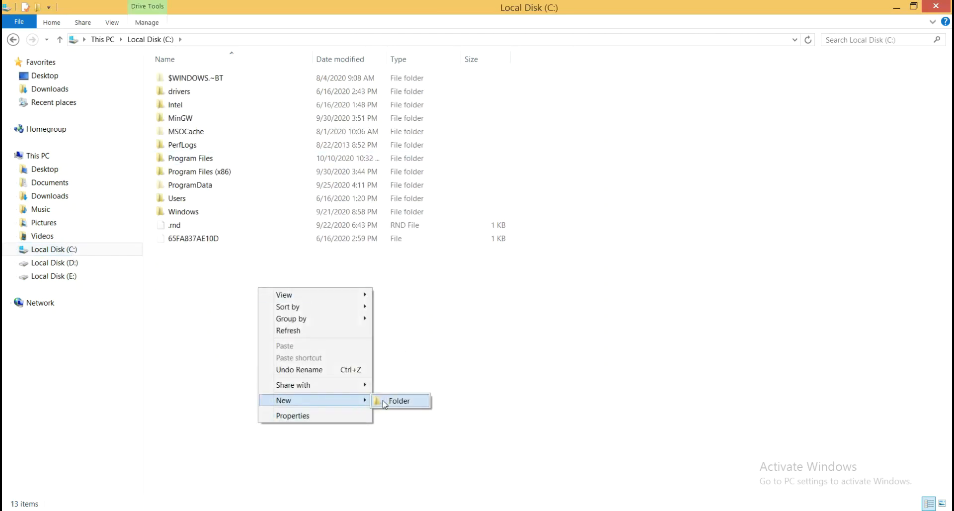
click(389, 401)
text(data)
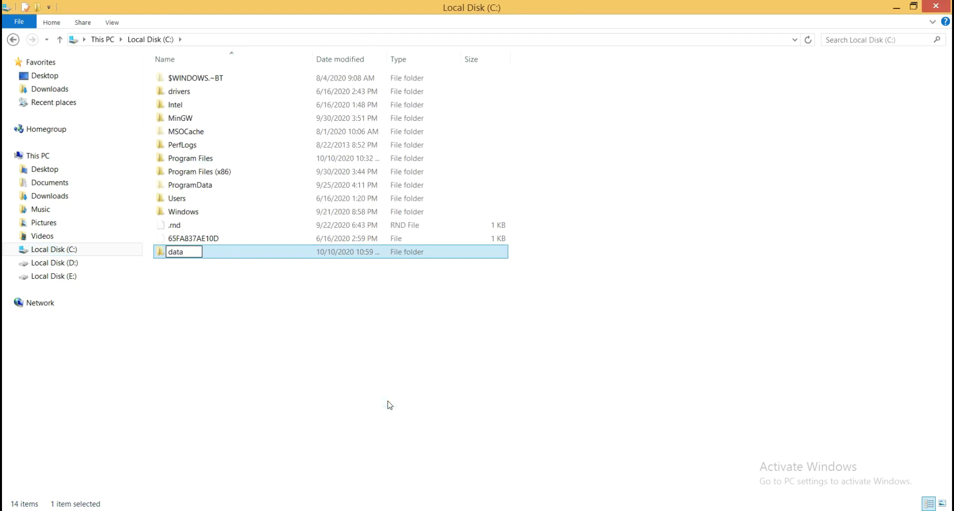
key(Return)
key(Return)
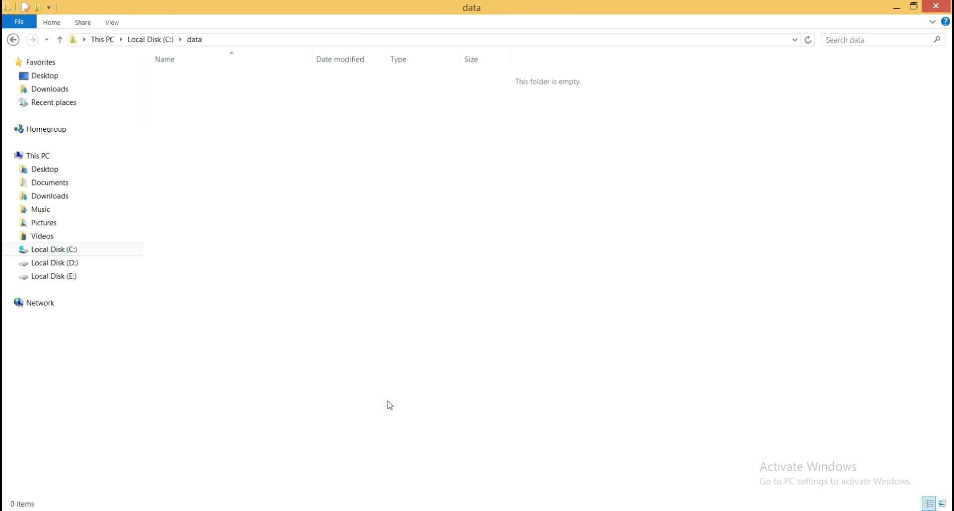
Step: Create a folder named db inside C:\data
right_click(353, 180)
mouse_move(485, 304)
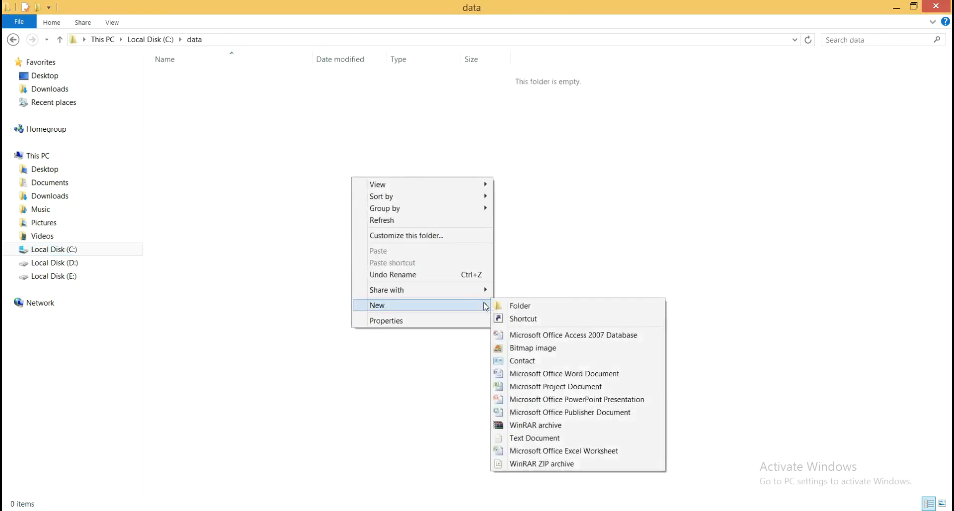
click(526, 310)
text(db)
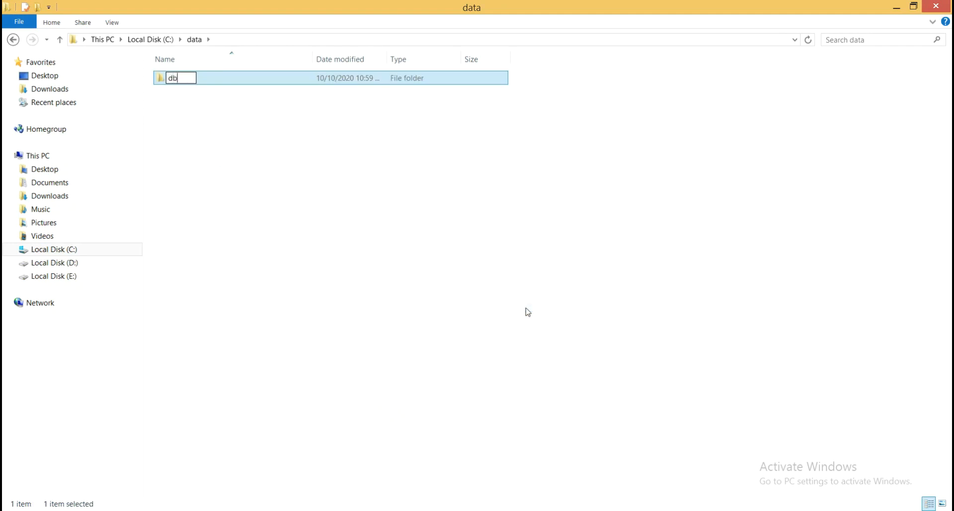
click(366, 235)
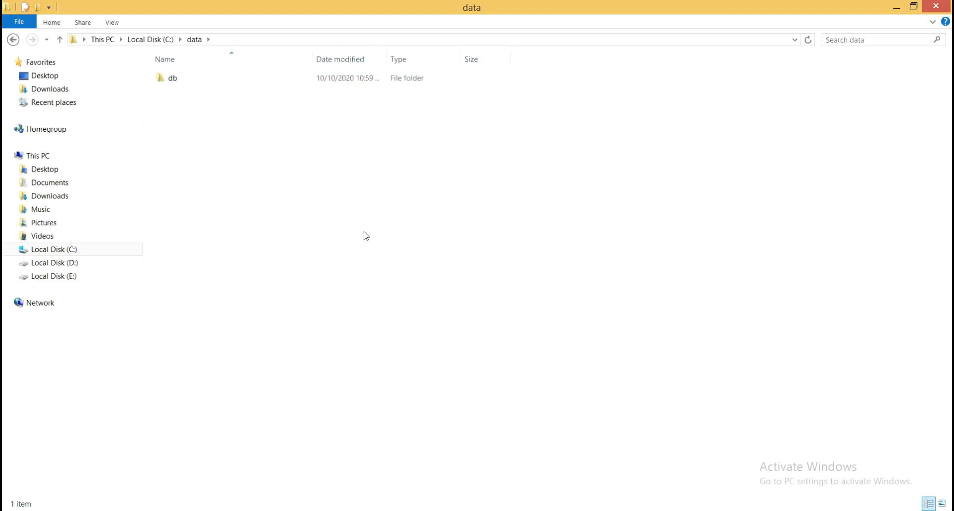
Step: Switch back to the command window and start the MongoDB server with mongod.exe
key(alt+Tab)
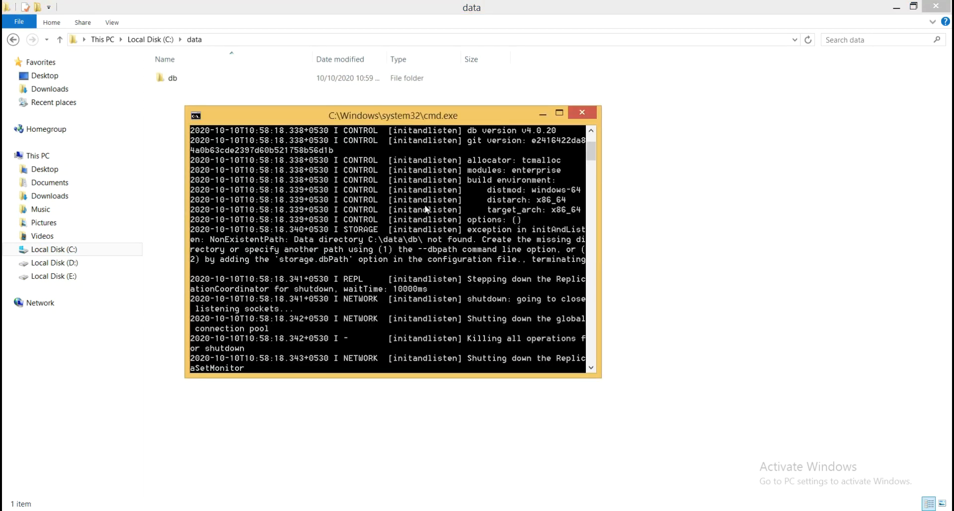
scroll(426, 208, down, 12)
scroll(426, 208, up, 4)
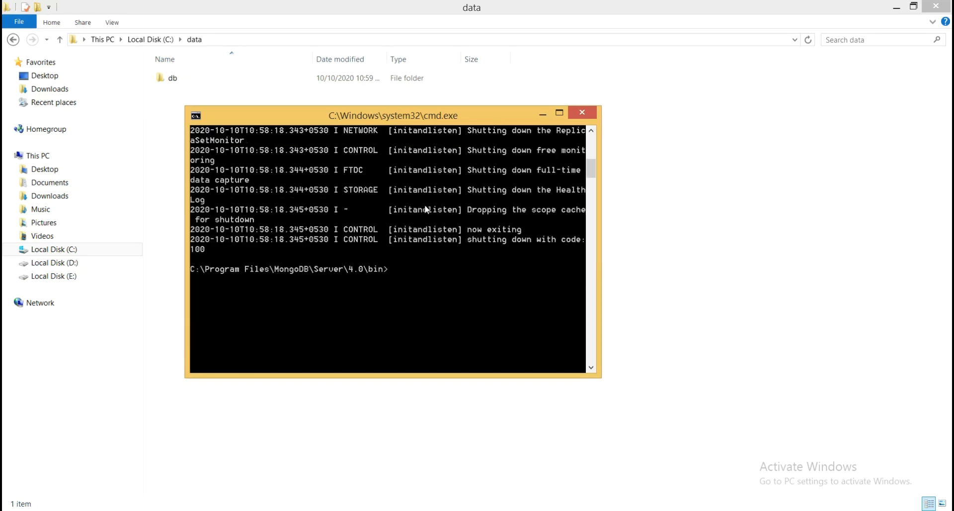
text(mongod.exe)
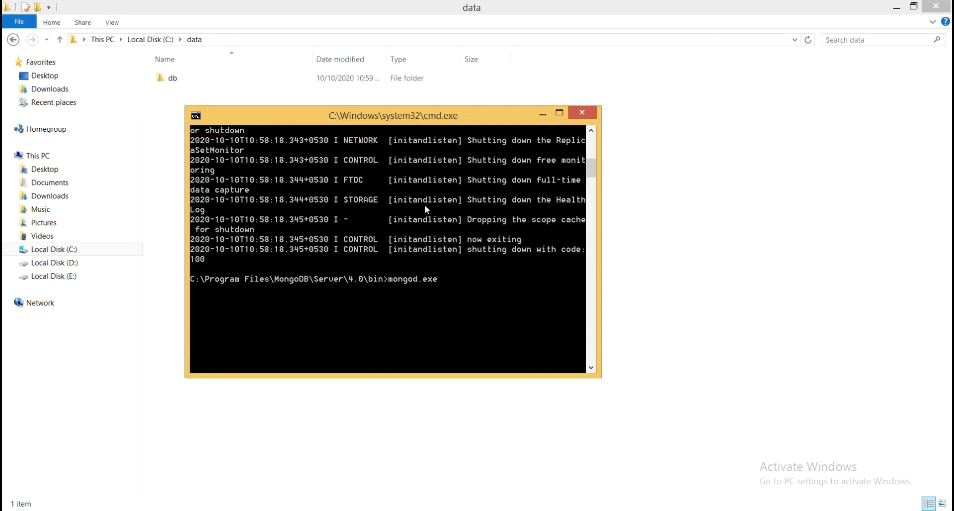
key(Return)
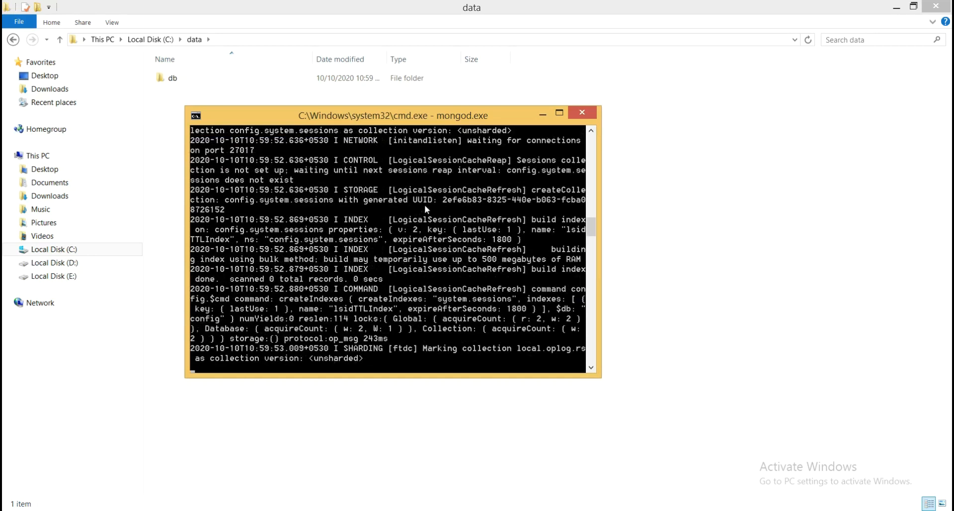
Step: Examine the mongod.exe startup log for the server's connection status and port, and minimize the command window
scroll(415, 259, down, 5)
scroll(416, 263, up, 6)
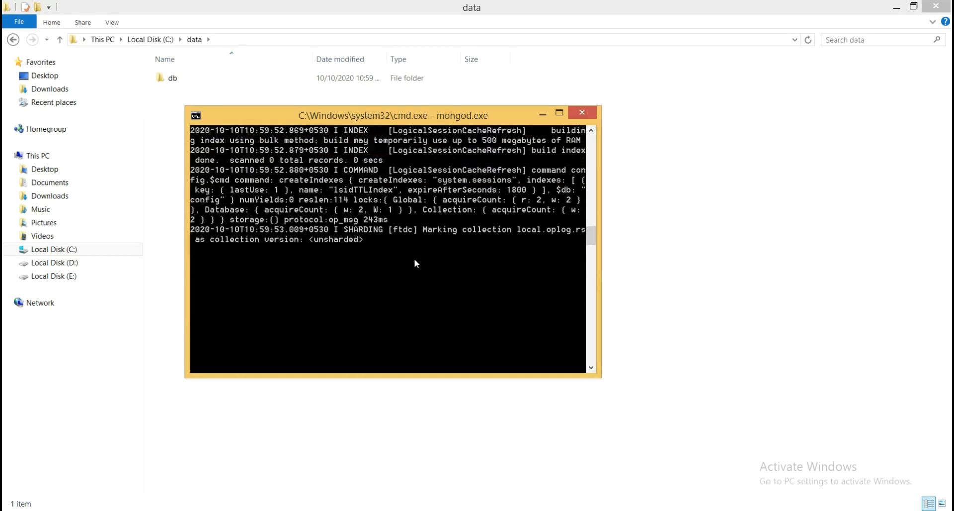
scroll(416, 264, up, 4)
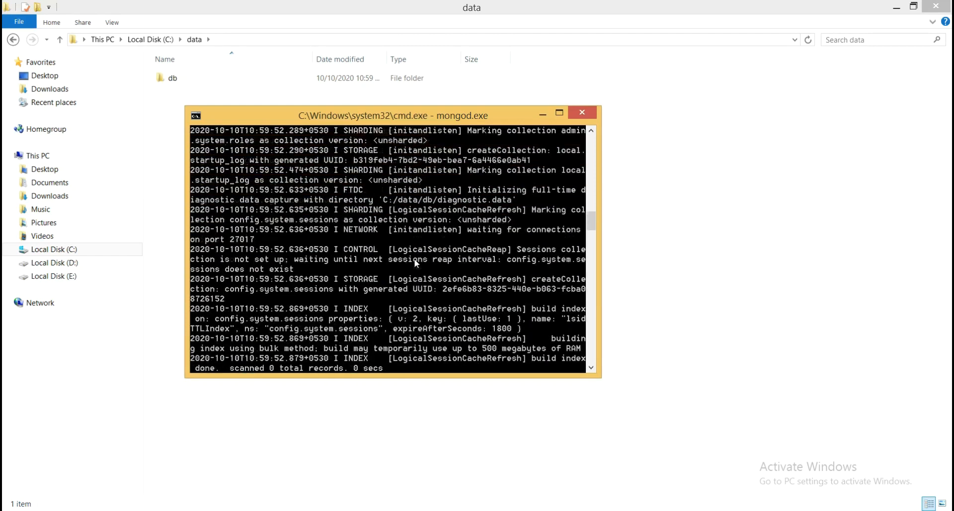
scroll(416, 263, down, 2)
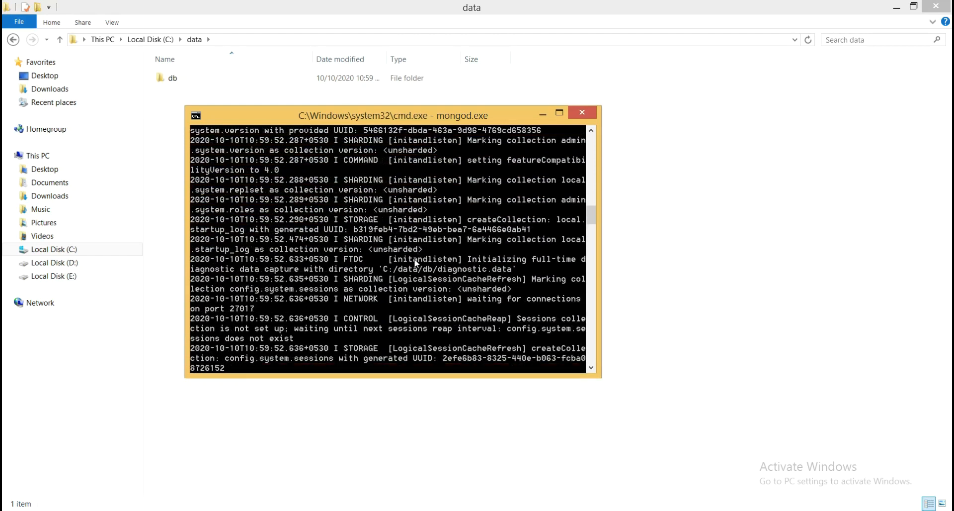
scroll(416, 263, up, 2)
scroll(416, 263, up, 2)
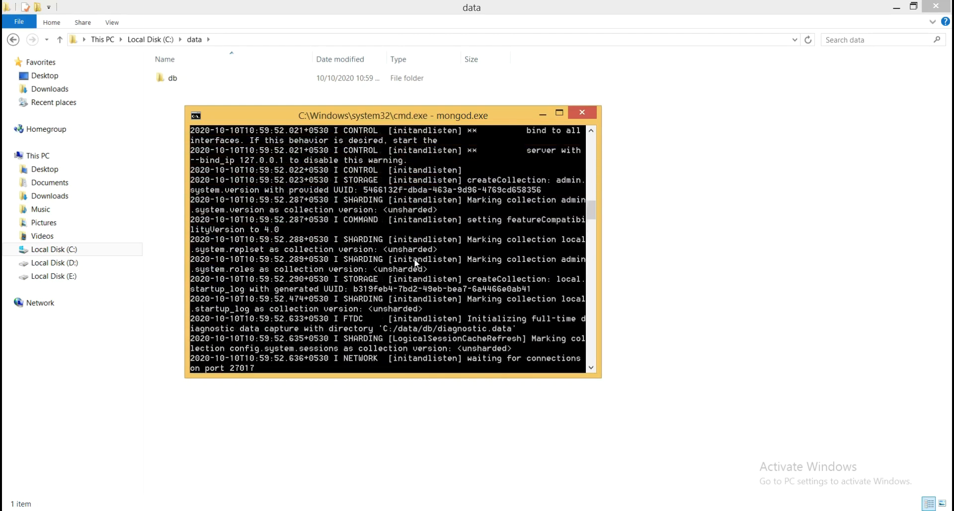
scroll(417, 263, down, 1)
scroll(415, 263, down, 8)
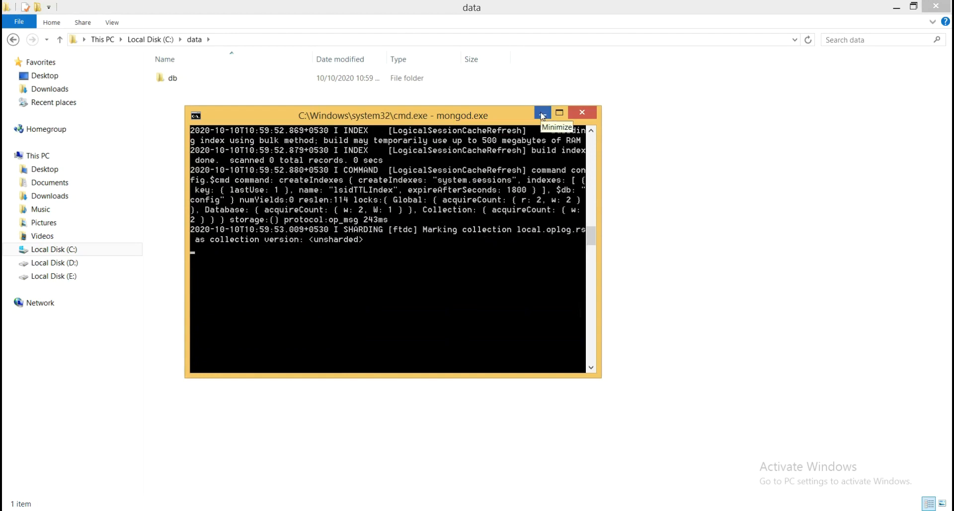
click(542, 114)
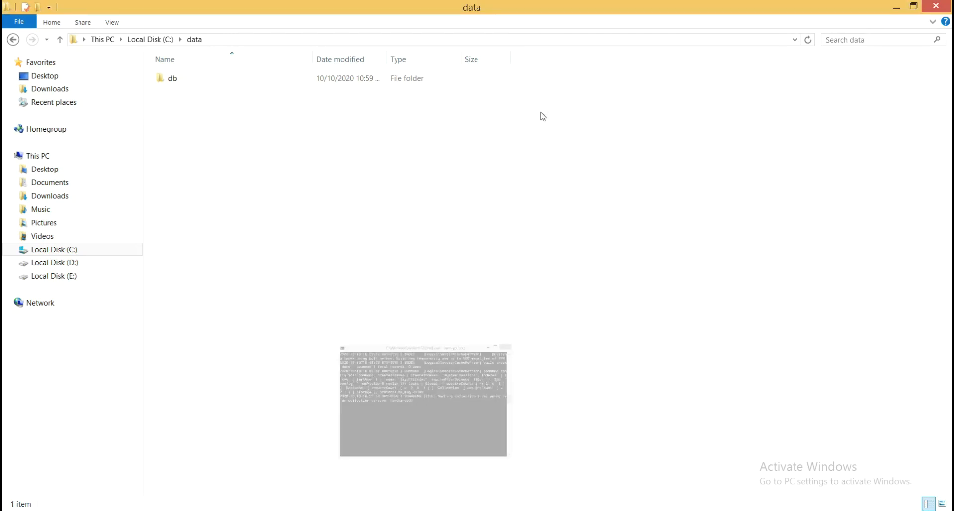
Step: Browse in File Explorer to C:\Program Files\MongoDB\Server\4.0\bin
click(71, 248)
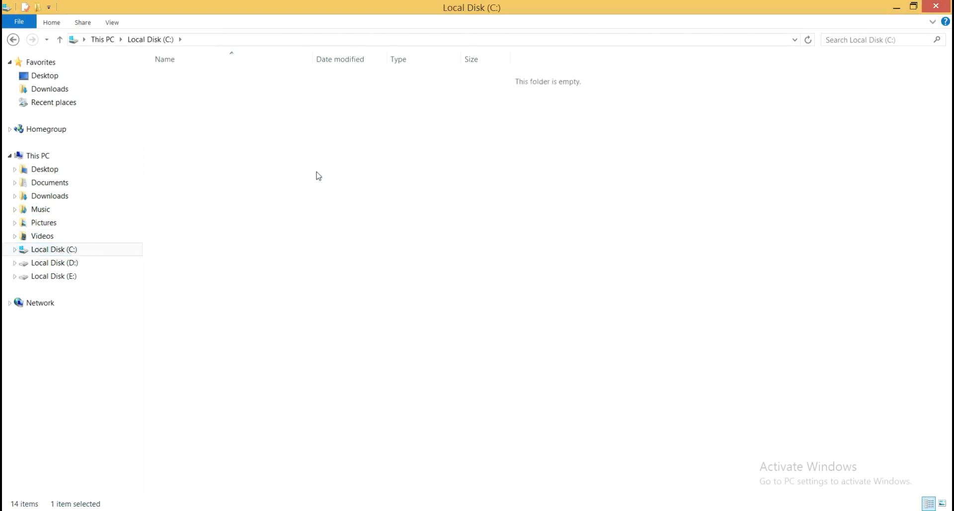
double_click(318, 176)
click(254, 217)
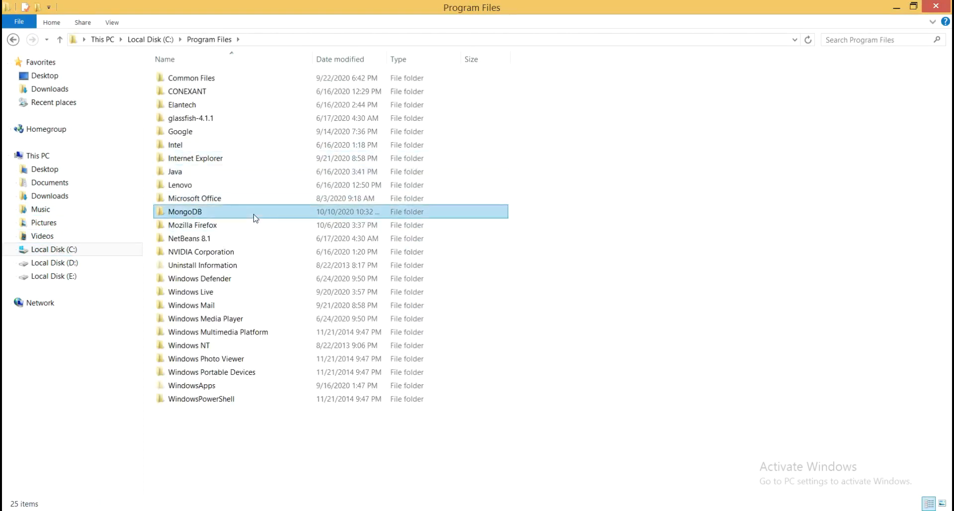
double_click(255, 216)
double_click(234, 80)
click(237, 79)
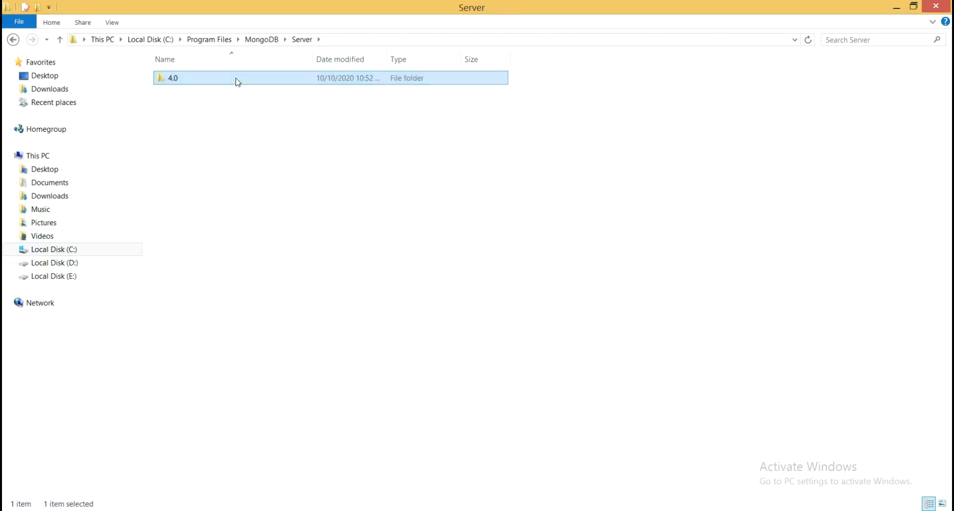
double_click(237, 79)
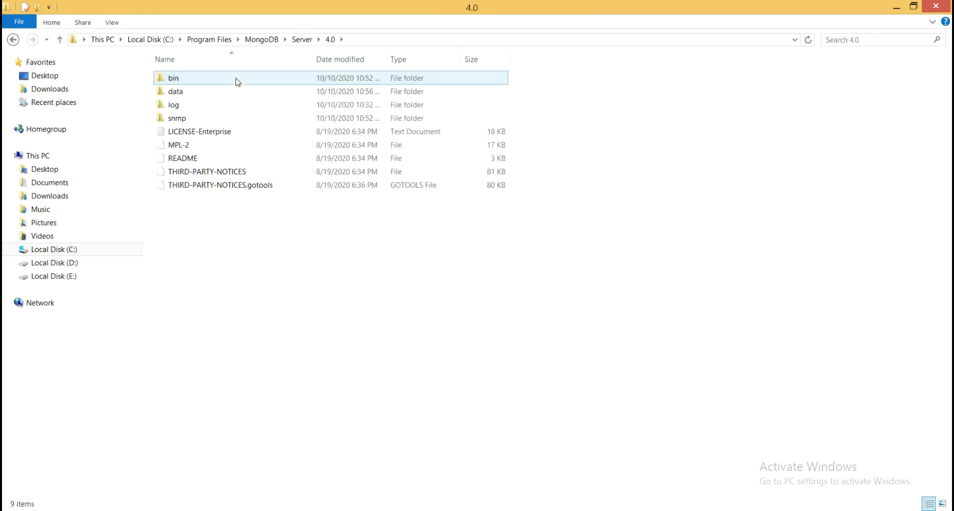
double_click(238, 79)
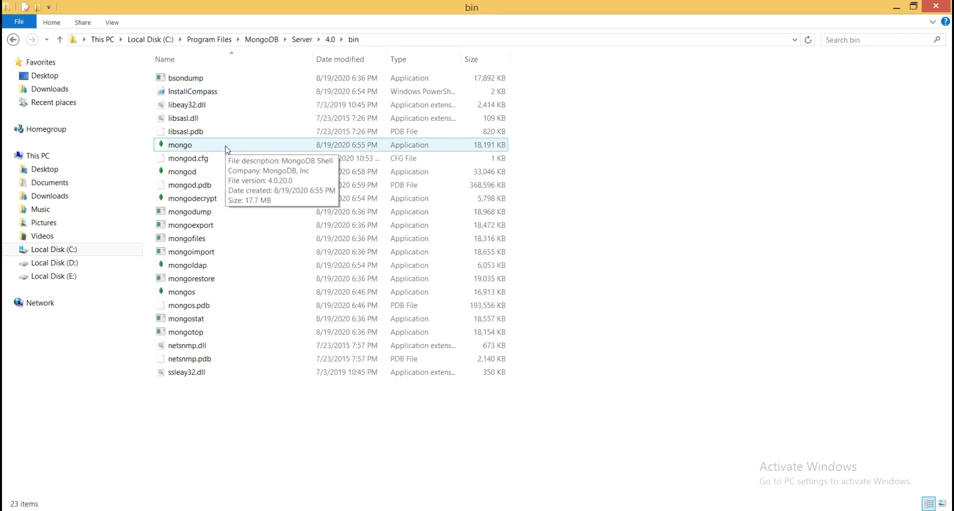
Step: Open a second command window in the MongoDB bin folder and move it toward the middle of the screen
right_click(663, 212)
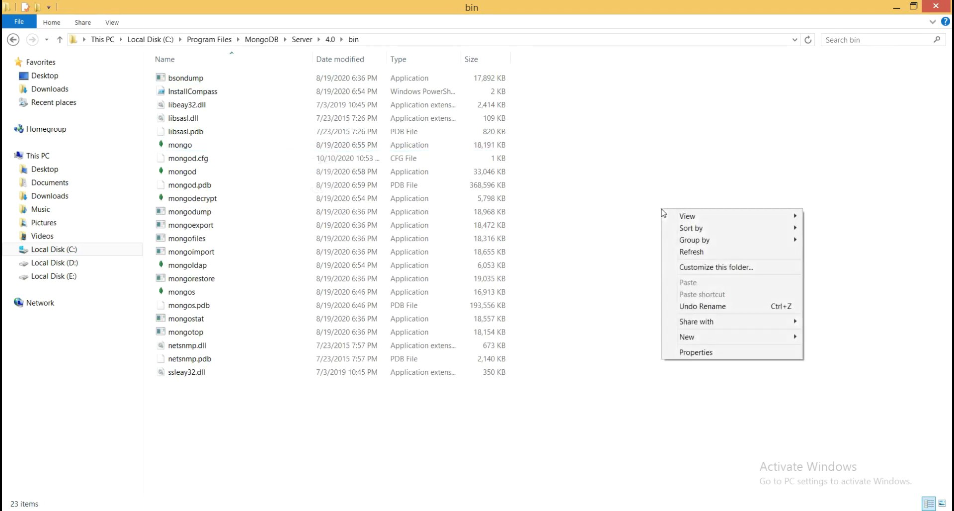
click(546, 246)
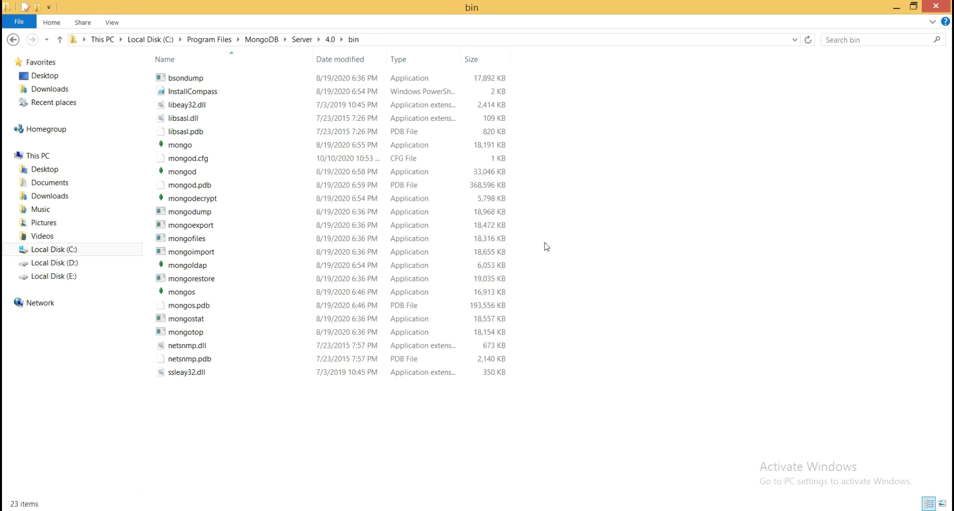
key(shift+F10)
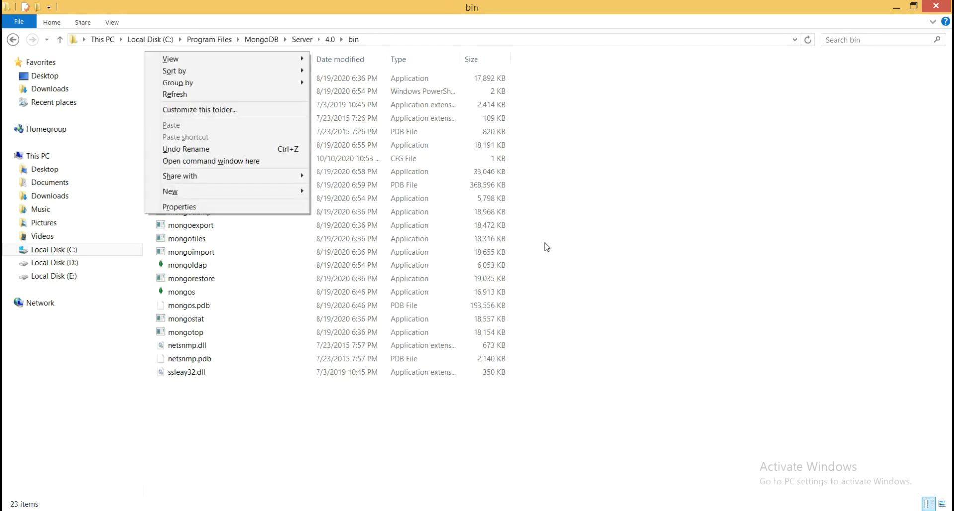
click(212, 161)
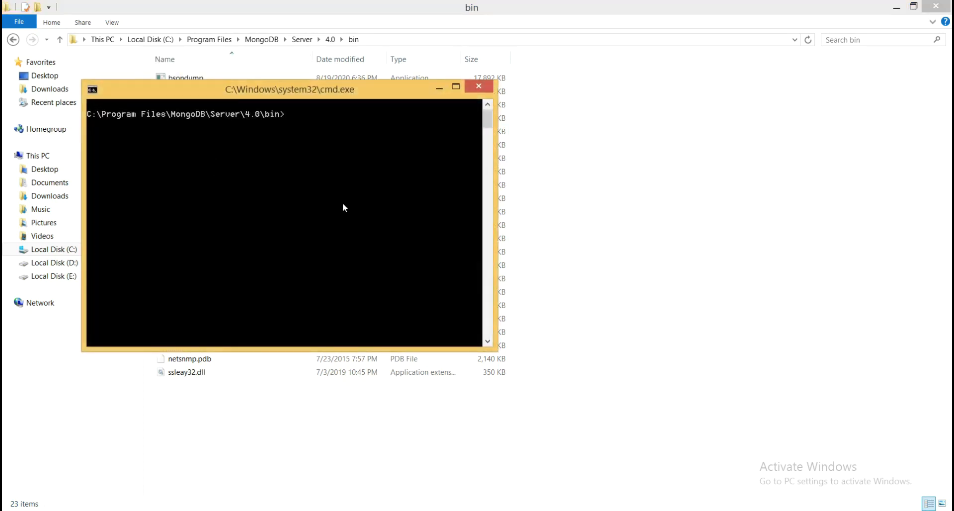
drag(372, 85, 456, 157)
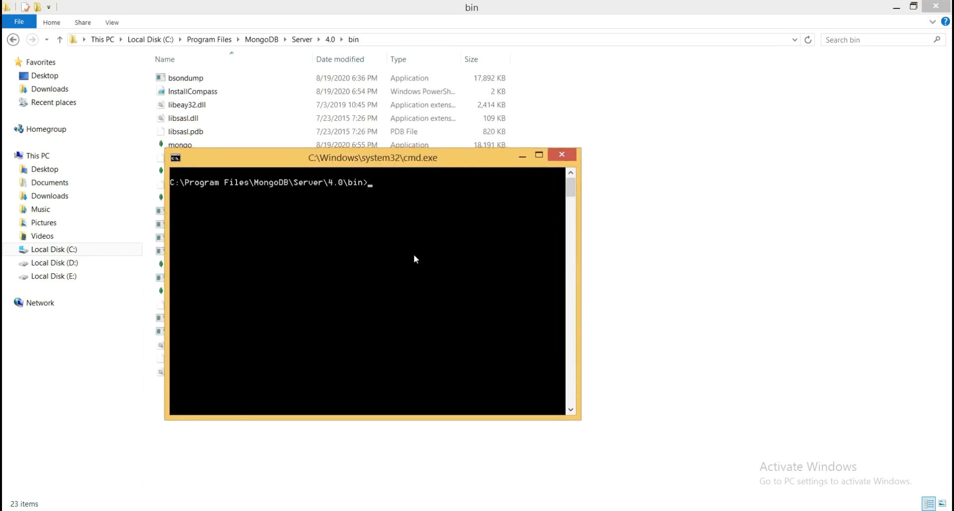
Step: Start the MongoDB shell with mongo.exe and list the databases with show dbs
text(mongo.exe)
key(Return)
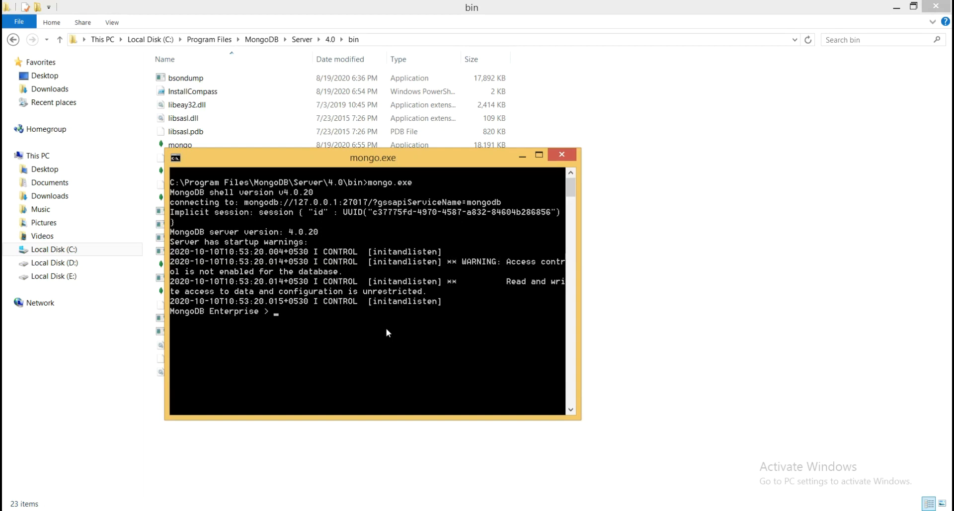
text(how dbs)
key(Return)
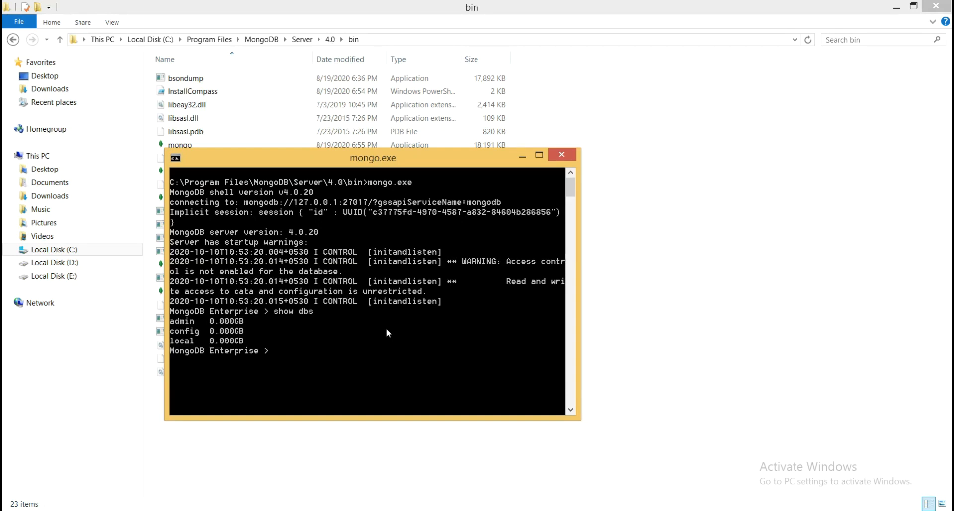
Step: Switch the MongoDB shell to a database named vijdb with the use command
scroll(386, 330, down, 2)
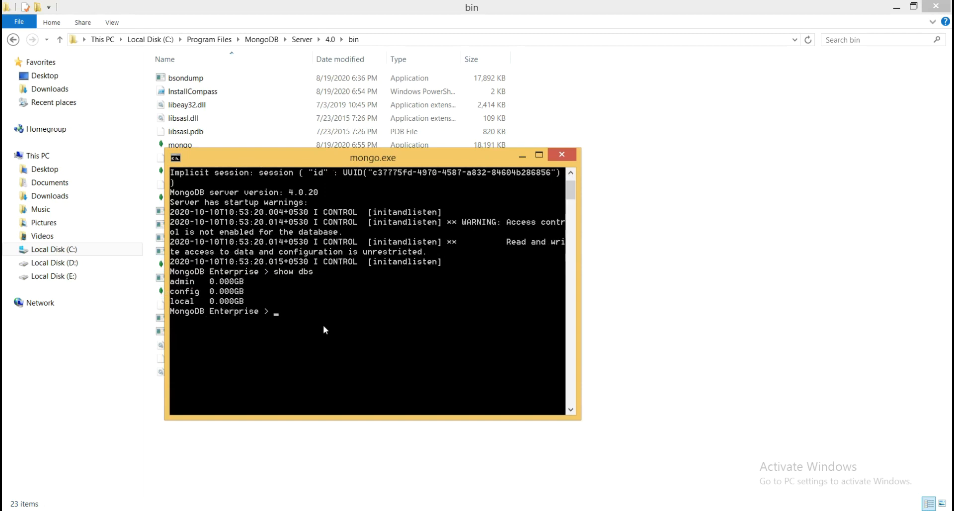
text(use vijdb)
key(Return)
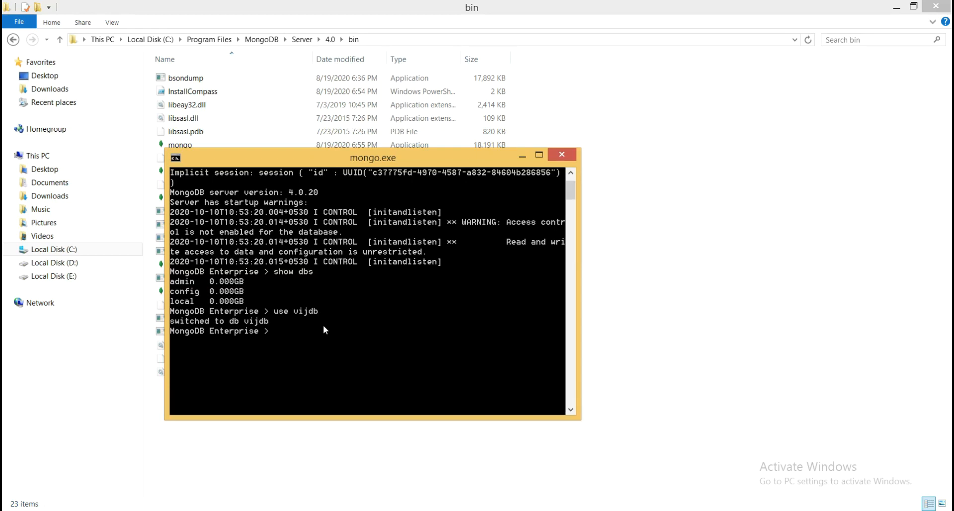